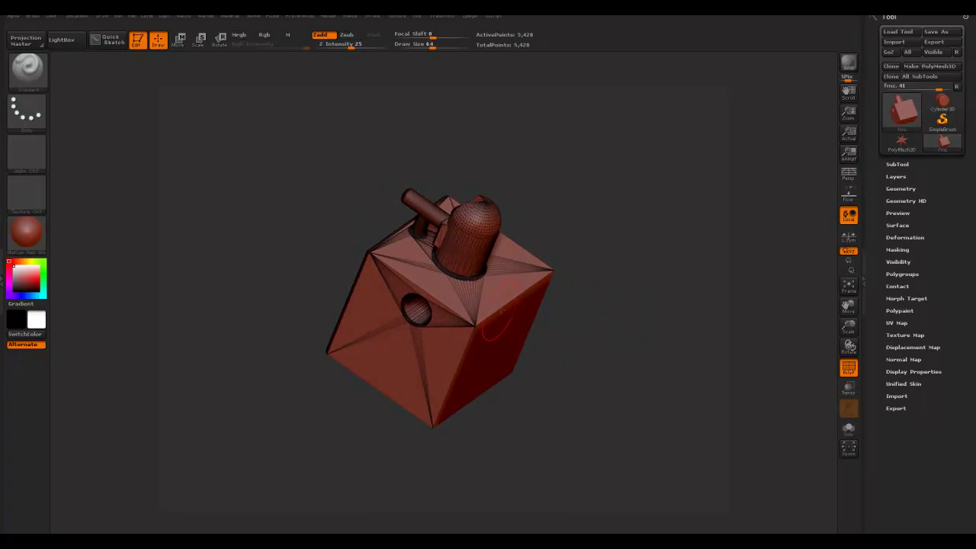
# Try subdividing the model once with its polyframe hidden.
pyautogui.moveTo(571, 342)
pyautogui.mouseDown()
pyautogui.moveTo(559, 314)
pyautogui.moveTo(572, 342)
pyautogui.mouseUp()
pyautogui.click(848, 369)
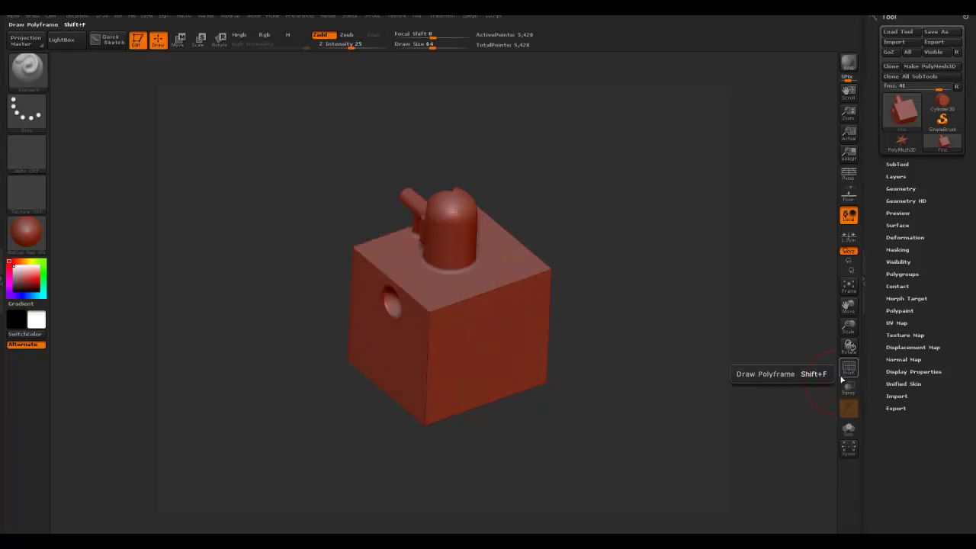
pyautogui.moveTo(649, 382); pyautogui.dragTo(598, 359)
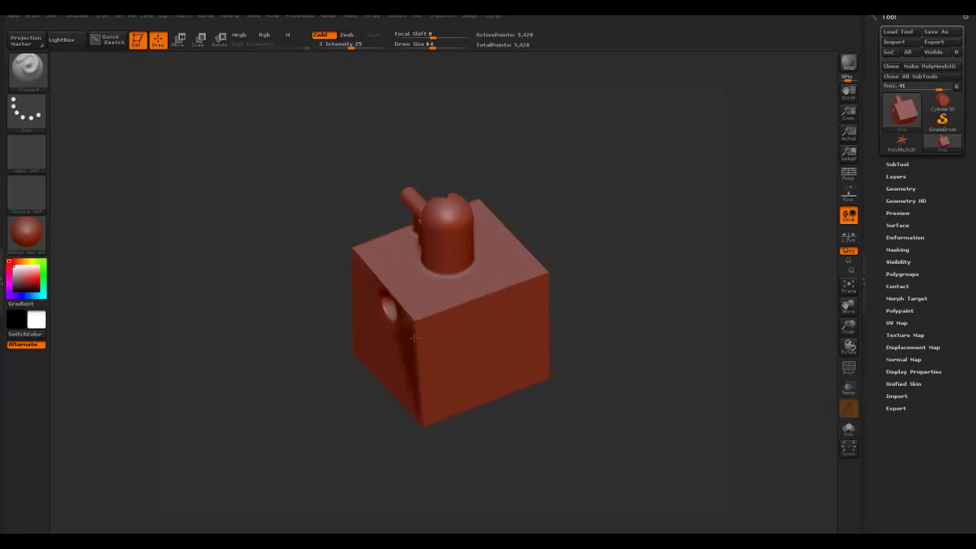
pyautogui.moveTo(592, 333); pyautogui.dragTo(641, 327)
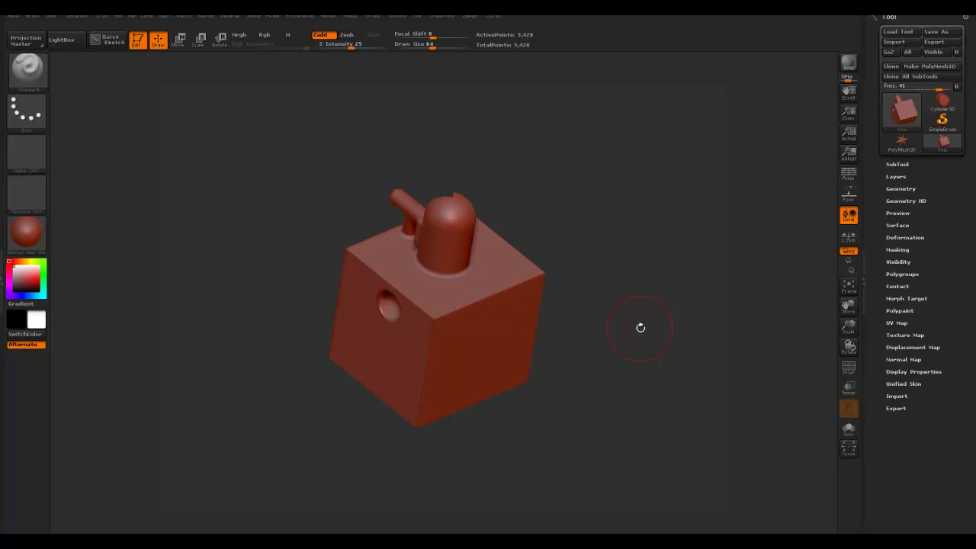
pyautogui.hotkey('ctrl', 'd')
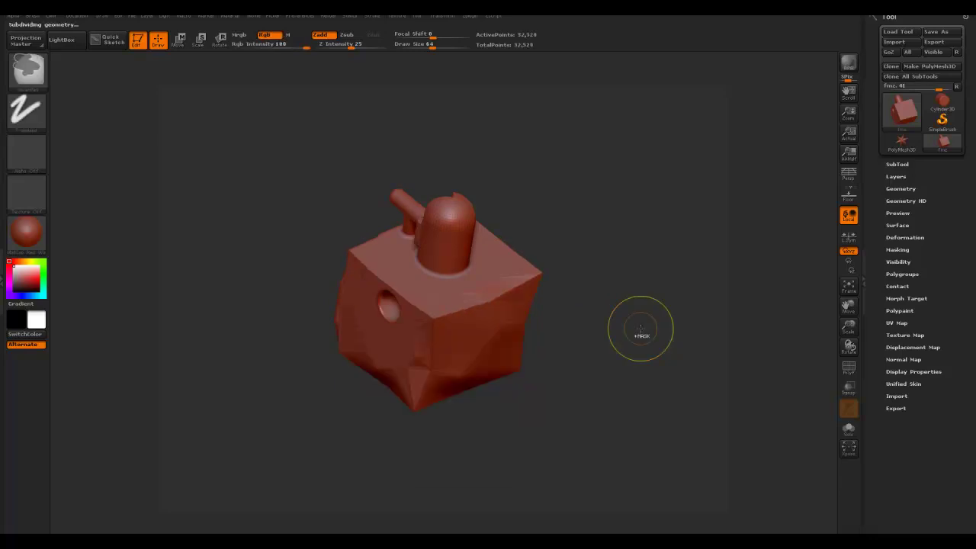
pyautogui.hotkey('ctrl', 'z')
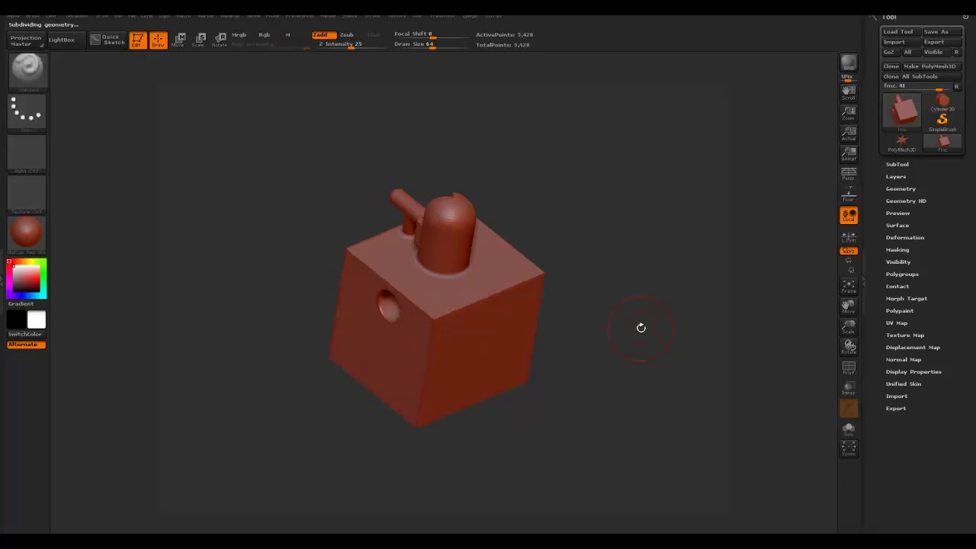
# Show the polyframe on the recessed side of the model and open the DynaMesh options in its Geometry settings.
pyautogui.moveTo(645, 323); pyautogui.dragTo(725, 318)
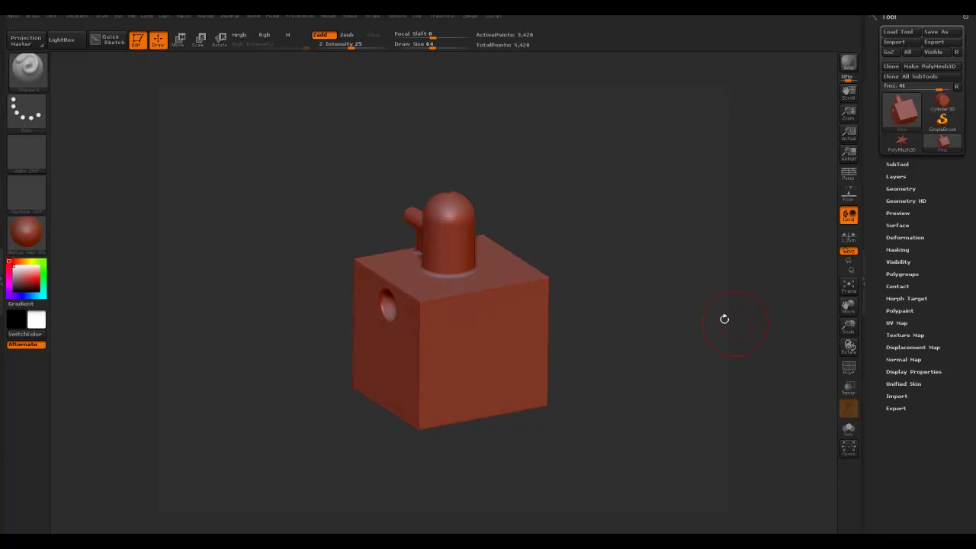
pyautogui.click(849, 367)
pyautogui.moveTo(793, 368); pyautogui.dragTo(696, 367)
pyautogui.moveTo(592, 286); pyautogui.dragTo(828, 338)
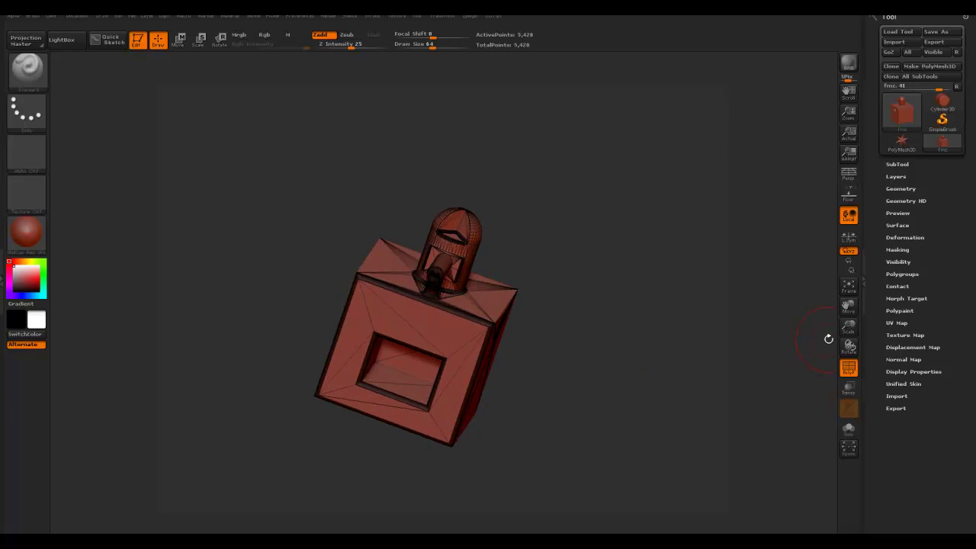
pyautogui.click(898, 192)
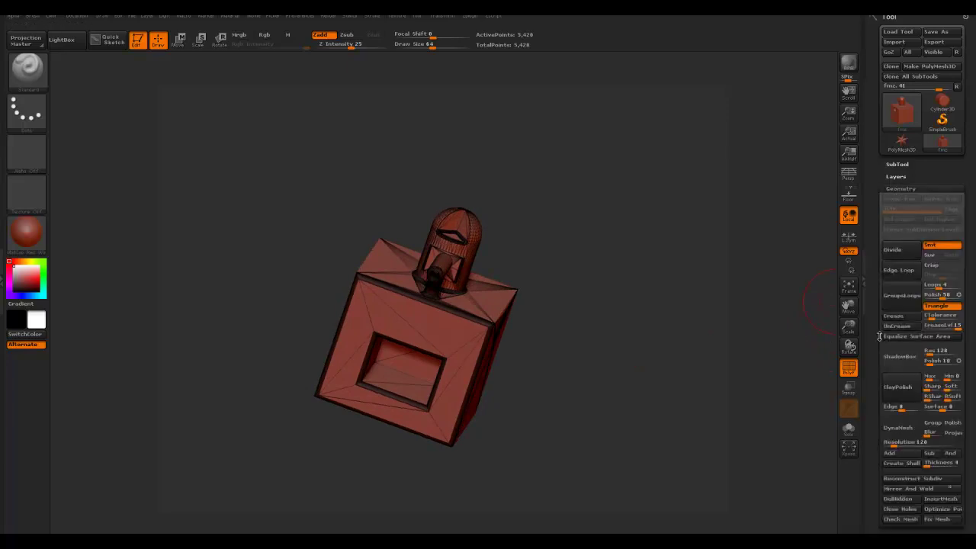
pyautogui.moveTo(874, 344); pyautogui.dragTo(872, 276)
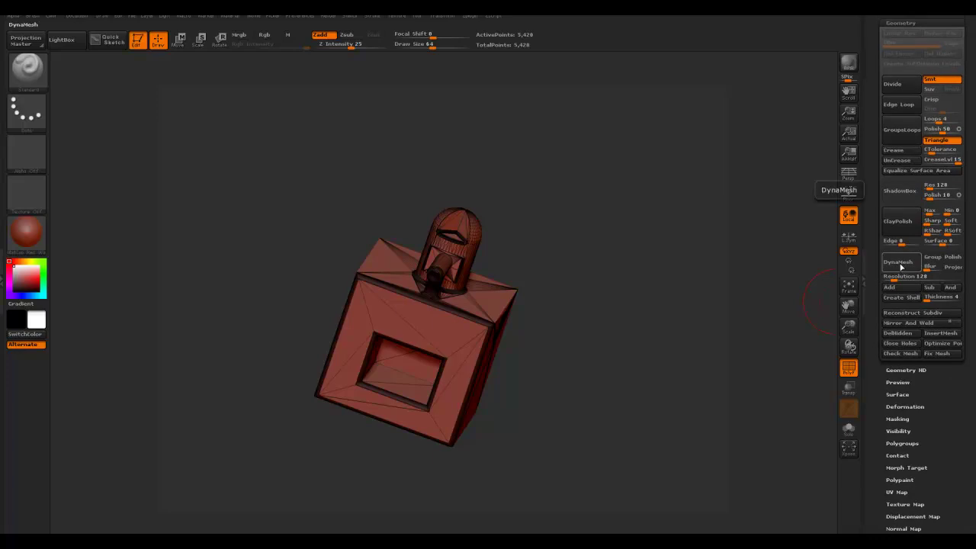
# Try remeshing the model with DynaMesh at resolution 128 and examine the resulting polyframe.
pyautogui.click(846, 369)
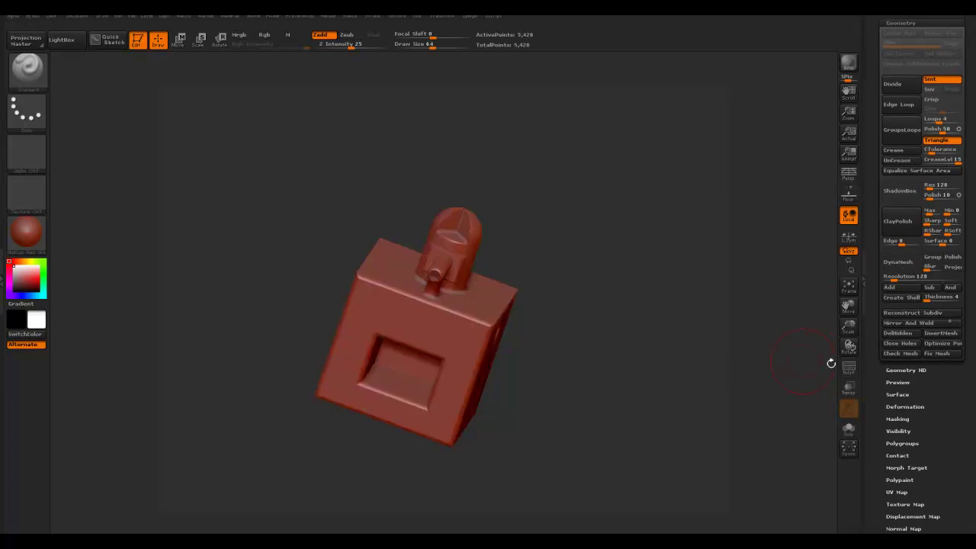
pyautogui.keyDown('alt'); pyautogui.moveTo(623, 329); pyautogui.dragTo(631, 306); pyautogui.keyUp('alt')
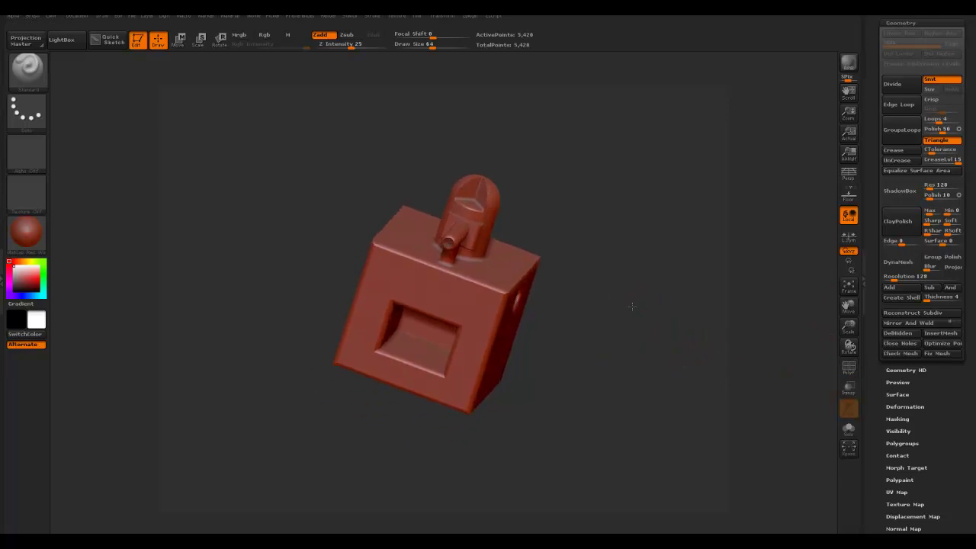
pyautogui.click(898, 264)
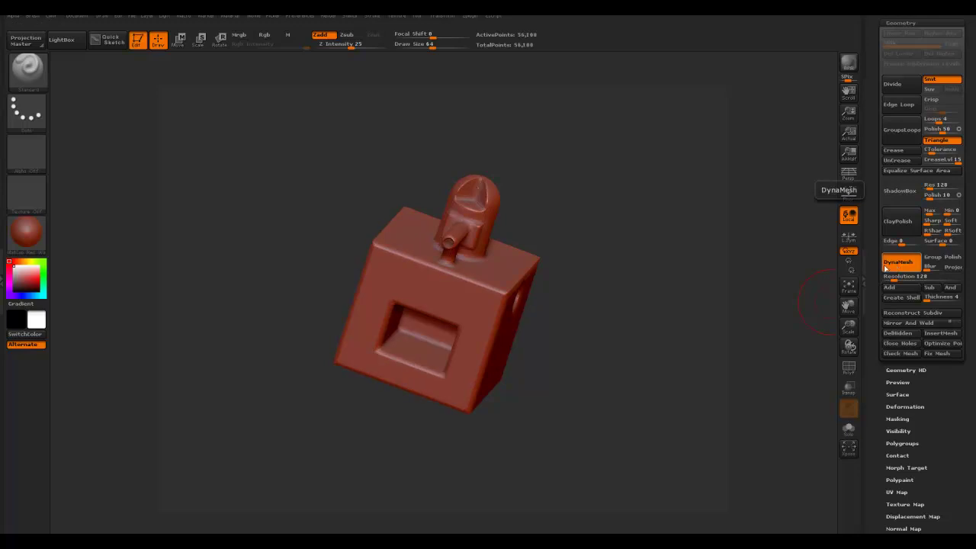
pyautogui.click(847, 369)
pyautogui.moveTo(691, 288); pyautogui.dragTo(666, 252)
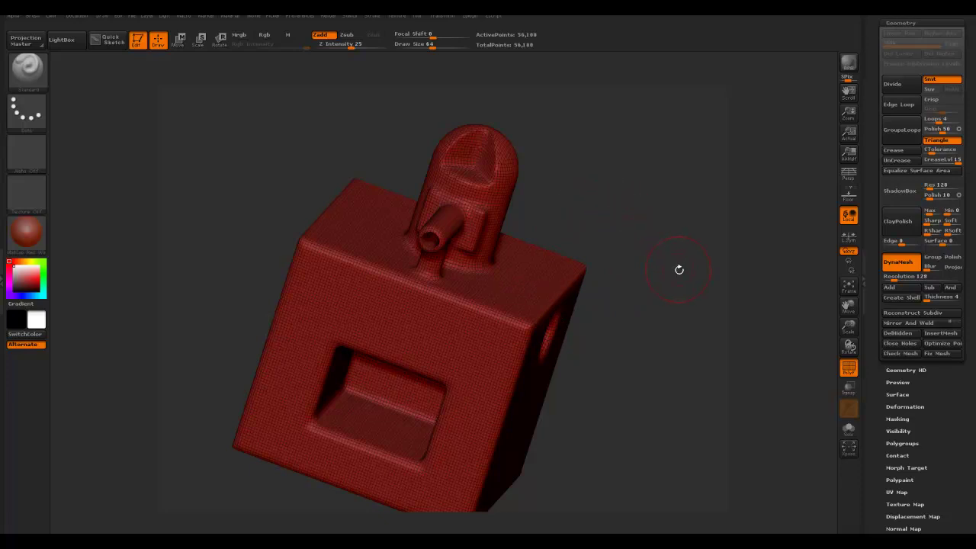
pyautogui.hotkey('ctrl', 'z')
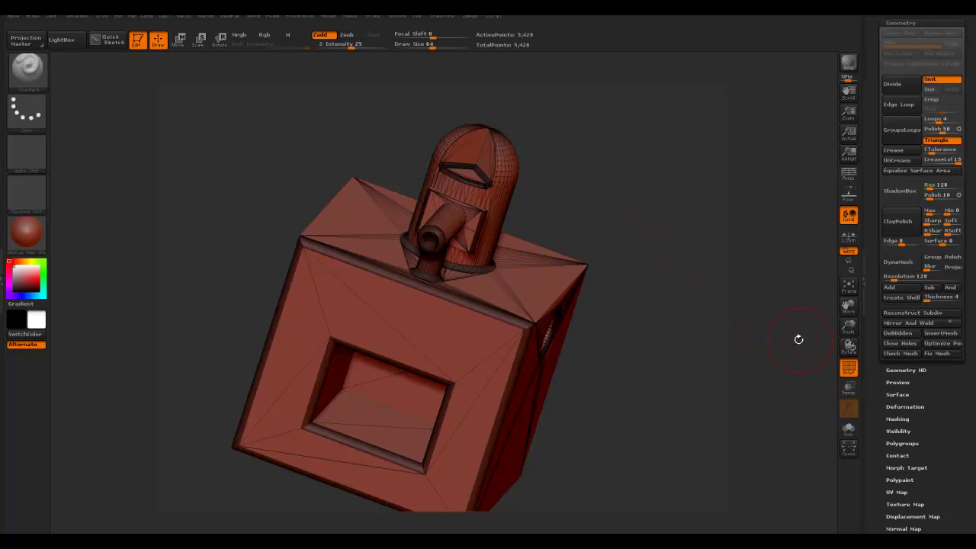
# Remesh the model with DynaMesh at resolution 232, check its polyframe, and face the side with the round hole with the polyframe hidden.
pyautogui.click(847, 369)
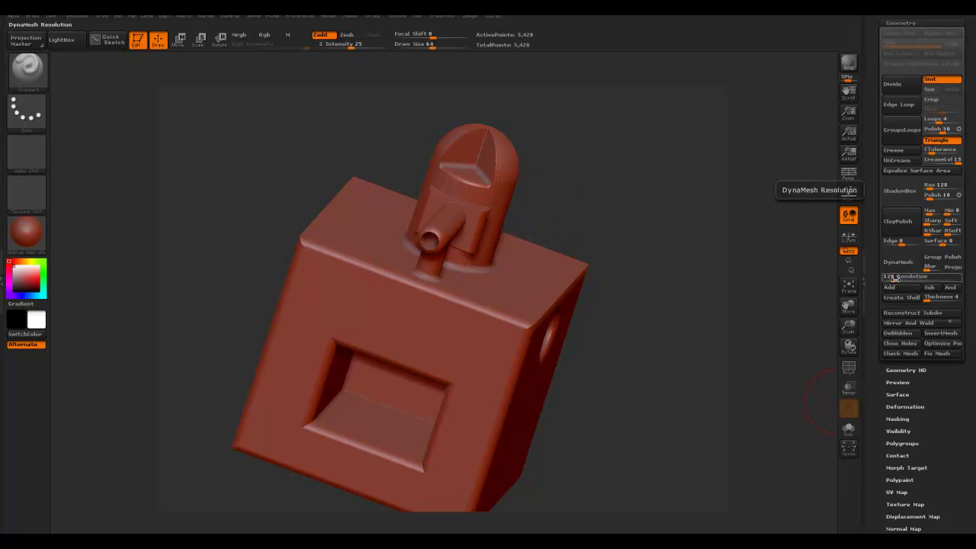
pyautogui.moveTo(896, 279); pyautogui.dragTo(898, 279)
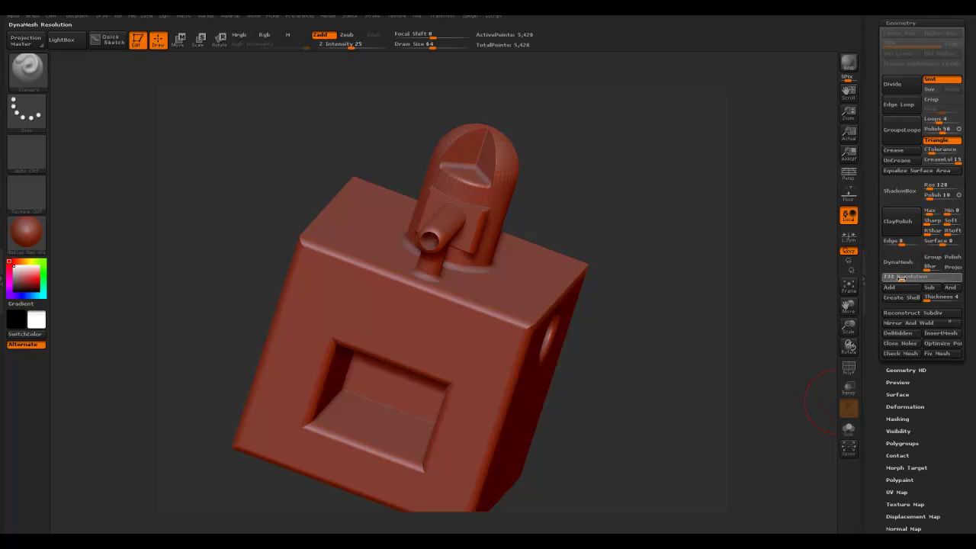
pyautogui.click(901, 279)
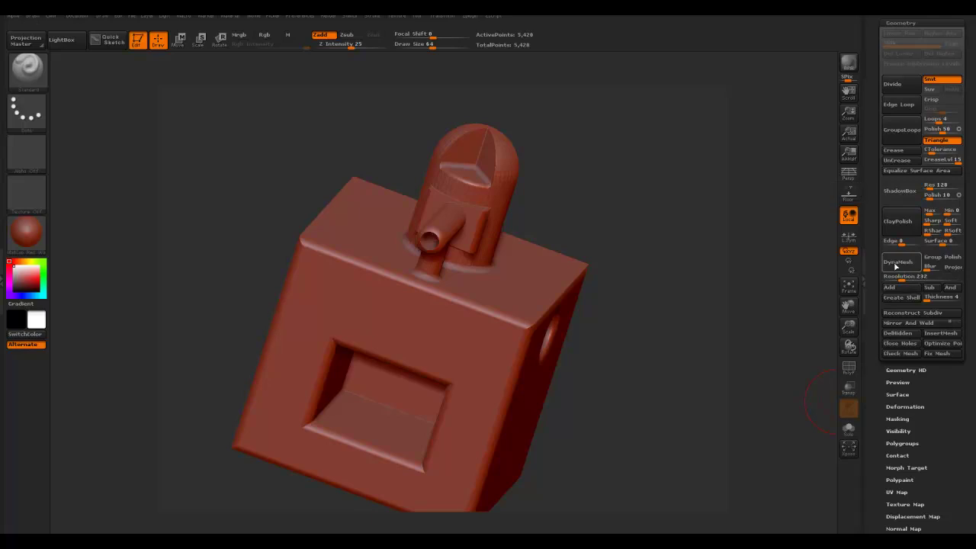
pyautogui.click(896, 263)
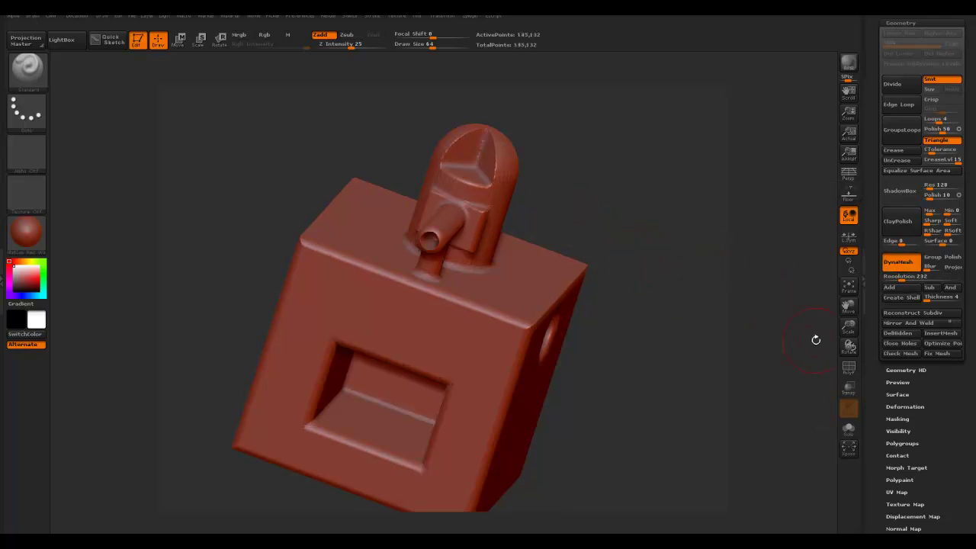
pyautogui.click(849, 369)
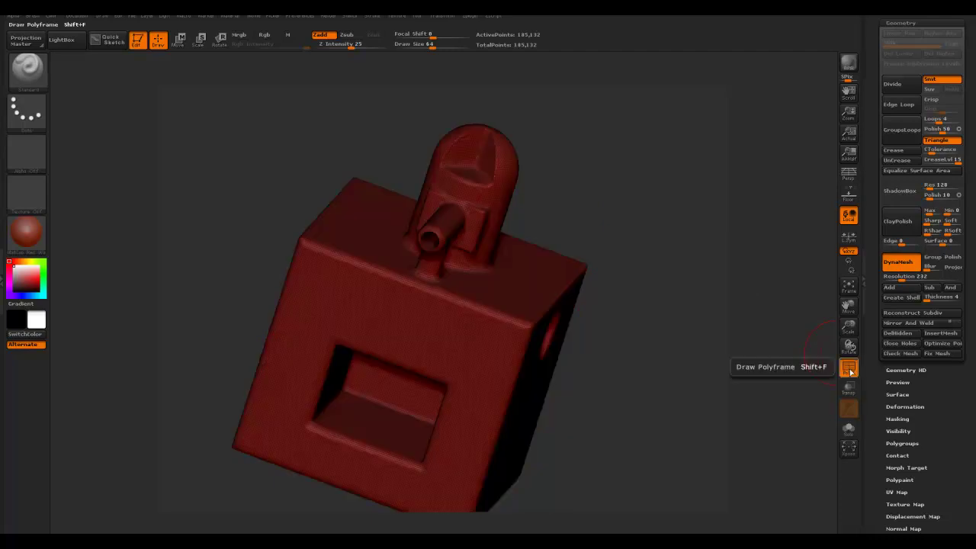
pyautogui.click(849, 369)
pyautogui.moveTo(677, 342); pyautogui.dragTo(649, 321)
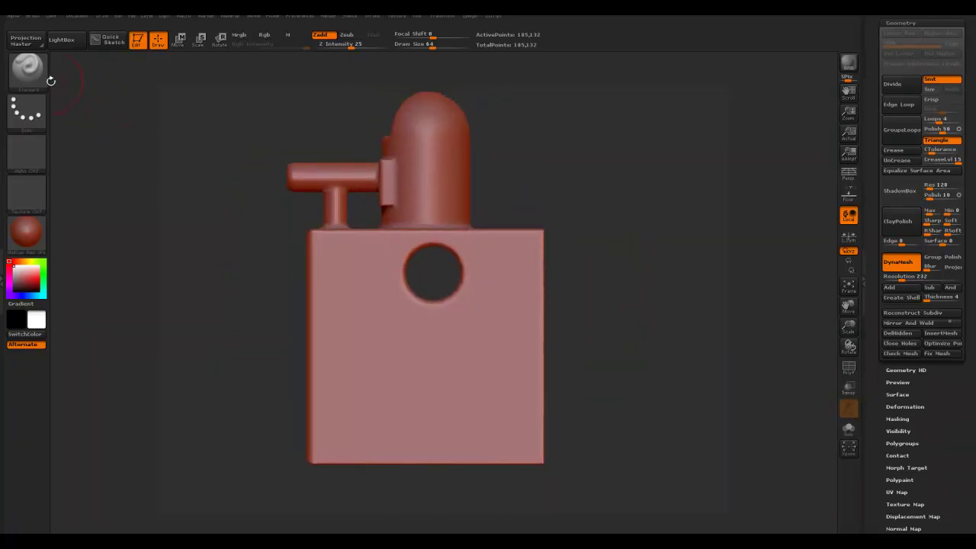
# Try horizontal zipper brush strokes across the block face below the round hole.
pyautogui.click(27, 68)
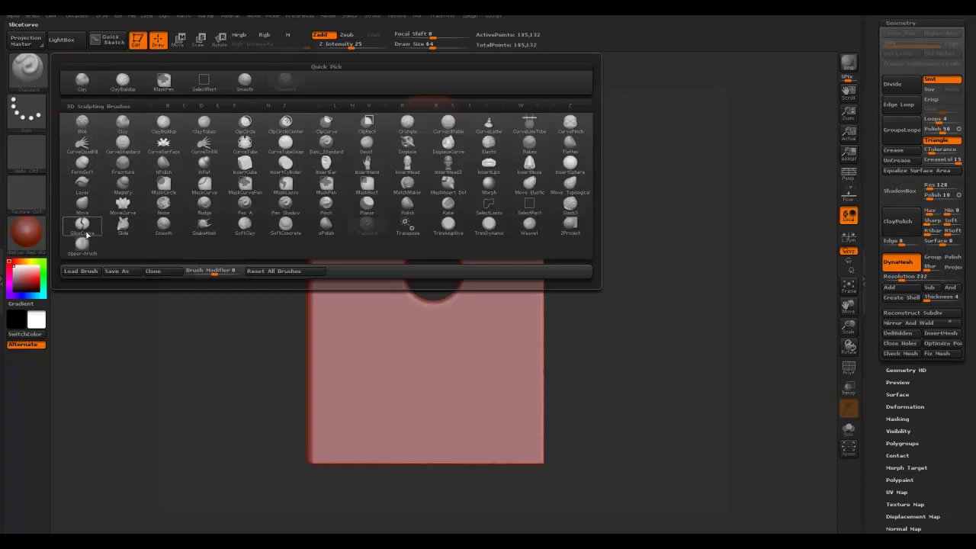
pyautogui.click(82, 245)
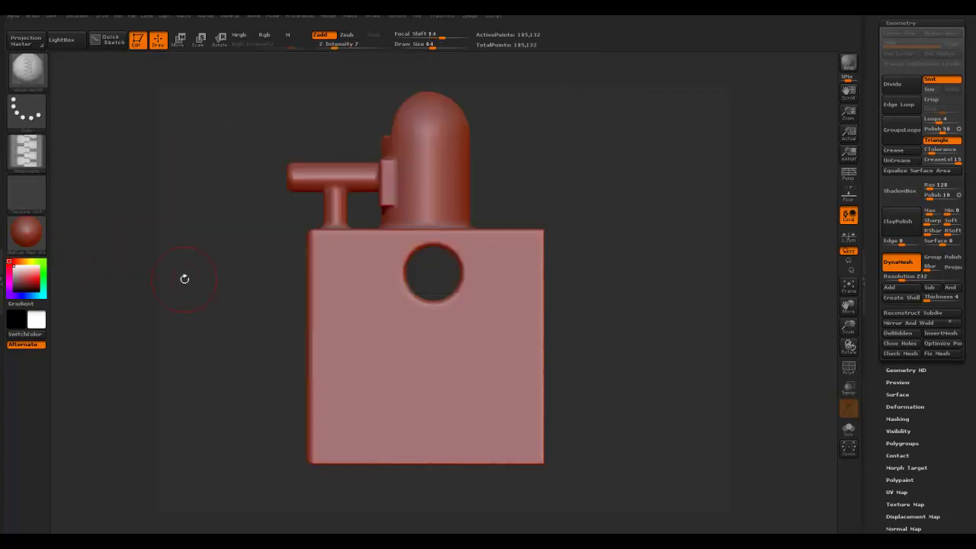
pyautogui.moveTo(346, 375); pyautogui.dragTo(523, 373)
pyautogui.hotkey('ctrl', 'z')
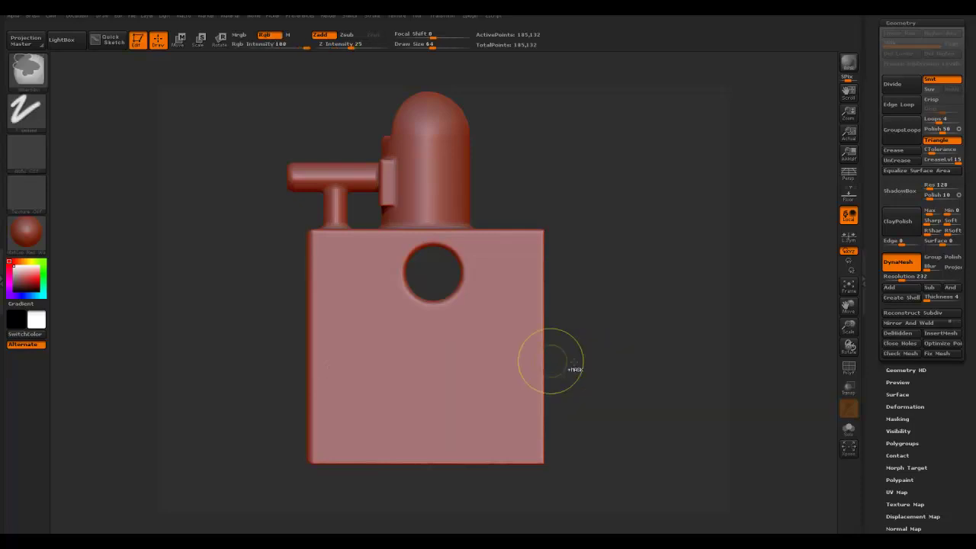
pyautogui.moveTo(344, 356); pyautogui.dragTo(509, 354)
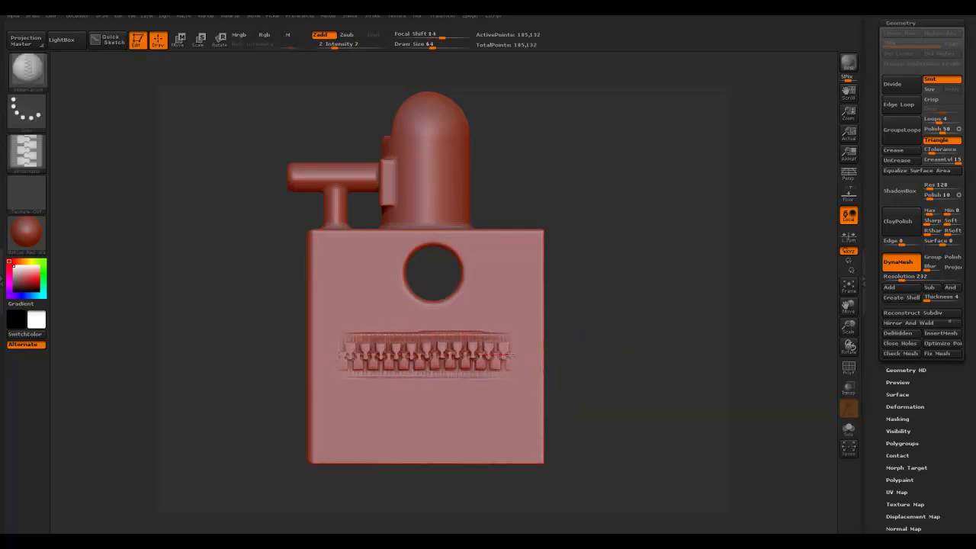
pyautogui.hotkey('ctrl', 'z')
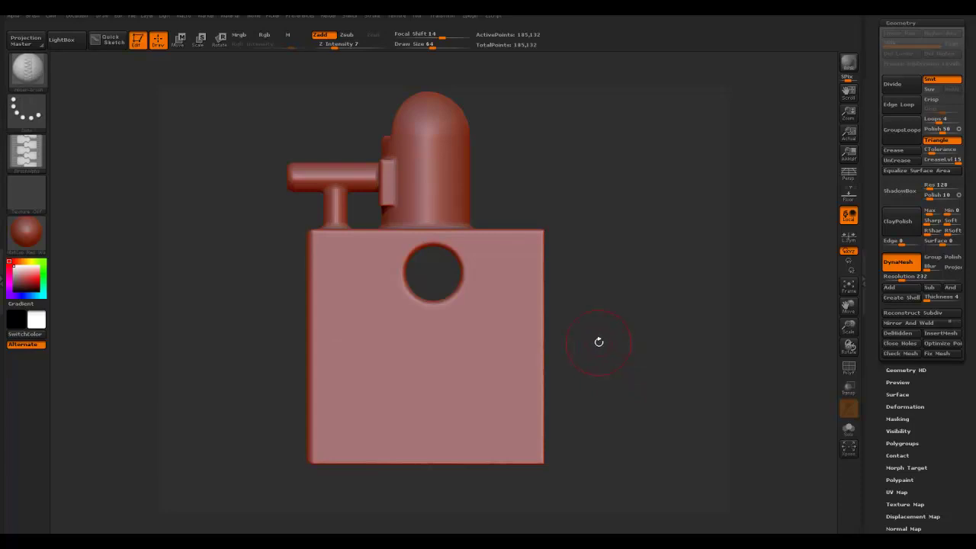
# Show the polyframe and cut the dome into a separate polygroup with a horizontal SliceCurve line through its upper part.
pyautogui.click(37, 75)
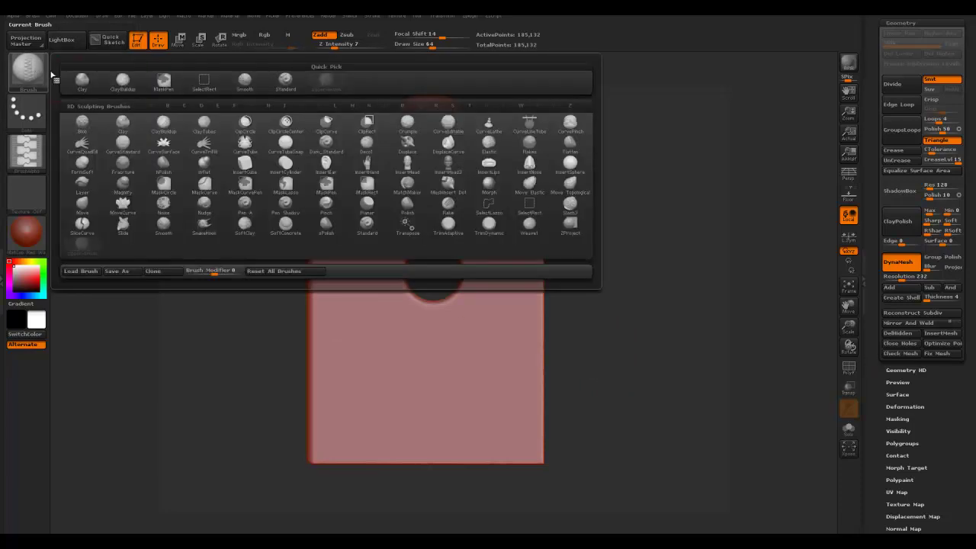
pyautogui.click(82, 225)
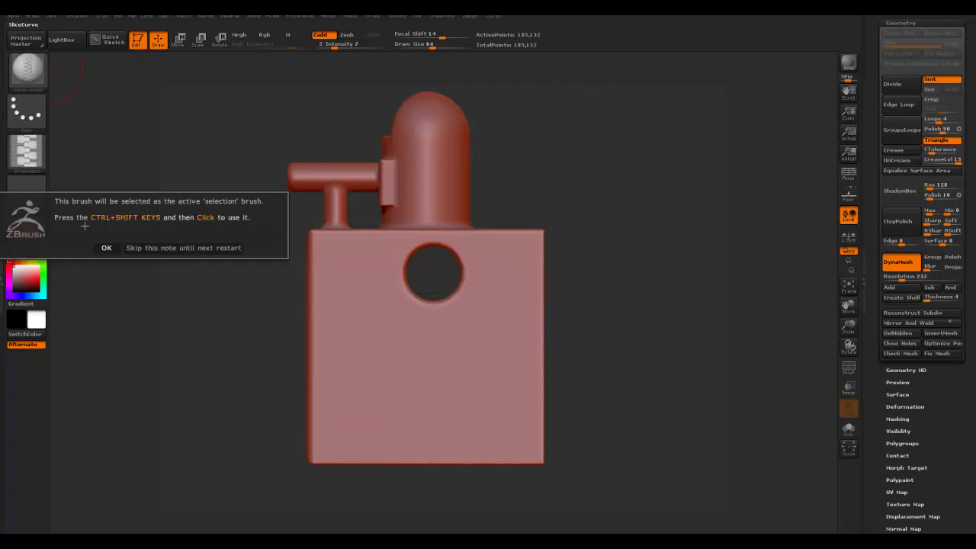
pyautogui.click(145, 247)
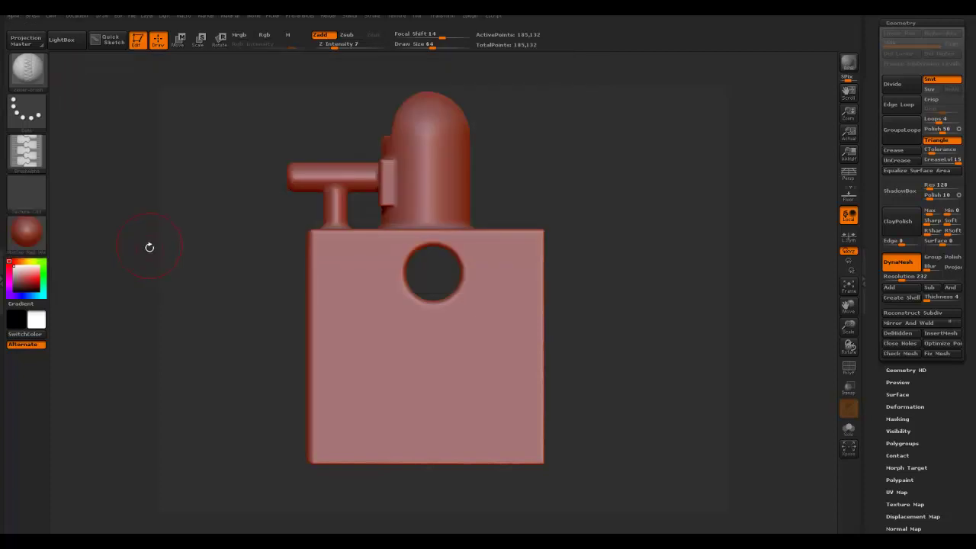
pyautogui.click(848, 368)
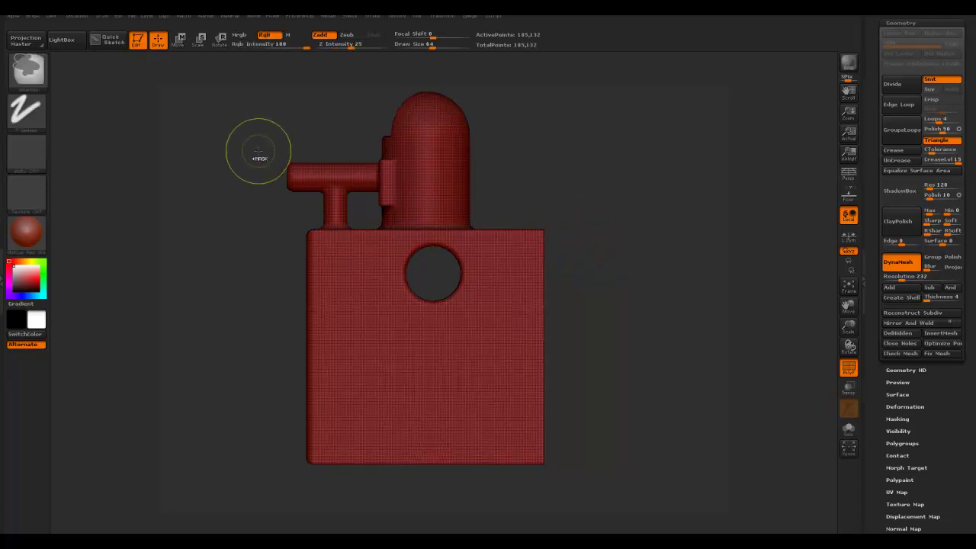
pyautogui.keyDown('ctrl'); pyautogui.keyDown('shift'); pyautogui.moveTo(230, 148); pyautogui.dragTo(529, 149); pyautogui.keyUp('shift'); pyautogui.keyUp('ctrl')
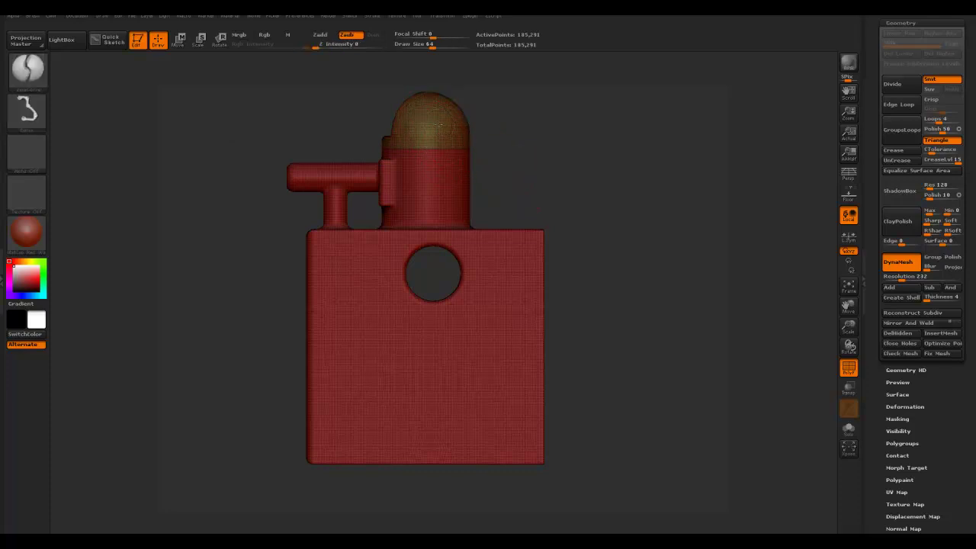
# Isolate the sliced dome cap and the rest of the body in turn, restoring full visibility after each.
pyautogui.keyDown('ctrl'); pyautogui.keyDown('shift'); pyautogui.click(436, 122); pyautogui.keyUp('shift'); pyautogui.keyUp('ctrl')
pyautogui.keyDown('ctrl'); pyautogui.keyDown('shift'); pyautogui.click(665, 201); pyautogui.keyUp('shift'); pyautogui.keyUp('ctrl')
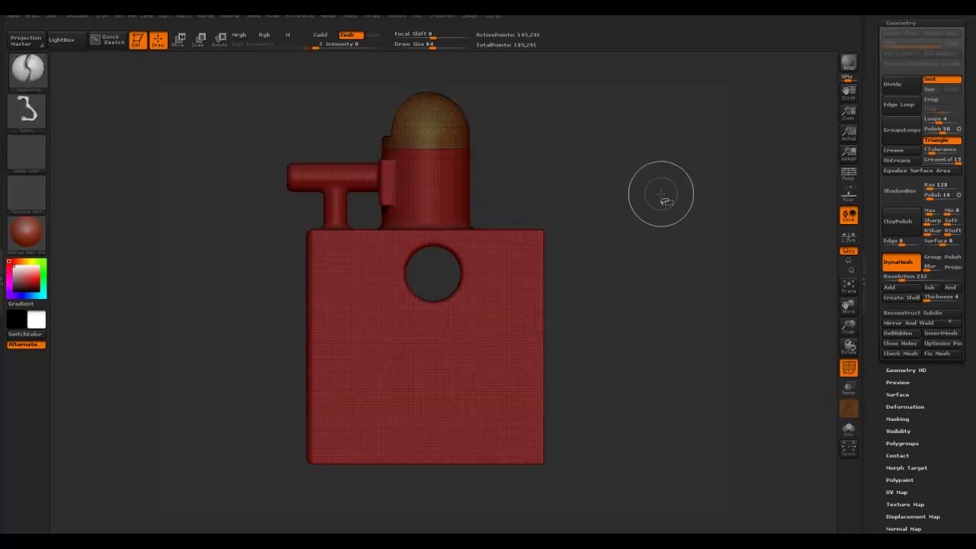
pyautogui.keyDown('ctrl'); pyautogui.keyDown('shift'); pyautogui.click(488, 266); pyautogui.keyUp('shift'); pyautogui.keyUp('ctrl')
pyautogui.keyDown('ctrl'); pyautogui.keyDown('shift'); pyautogui.click(663, 219); pyautogui.keyUp('shift'); pyautogui.keyUp('ctrl')
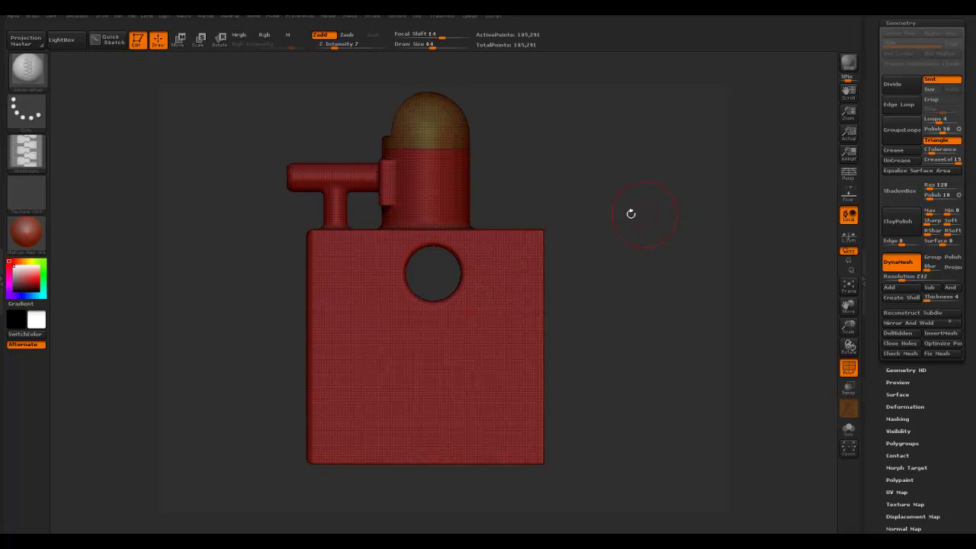
# Slice the model into polygroups with SliceCurve: vertically at the handle's tip, horizontally just above the block, and across the round hole.
pyautogui.keyDown('ctrl'); pyautogui.keyDown('shift'); pyautogui.moveTo(302, 137); pyautogui.dragTo(300, 192); pyautogui.keyUp('shift'); pyautogui.keyUp('ctrl')
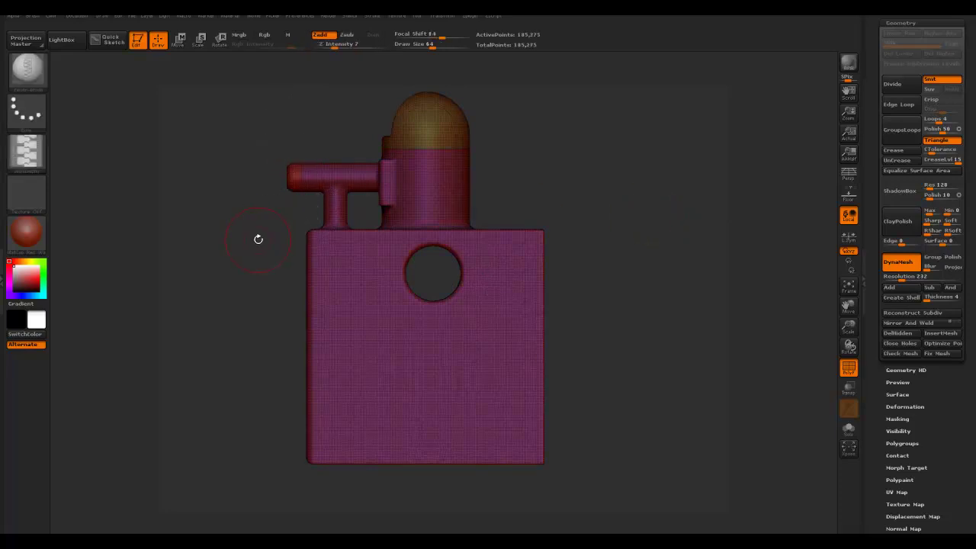
pyautogui.keyDown('ctrl'); pyautogui.keyDown('shift'); pyautogui.moveTo(232, 214); pyautogui.dragTo(523, 211); pyautogui.keyUp('shift'); pyautogui.keyUp('ctrl')
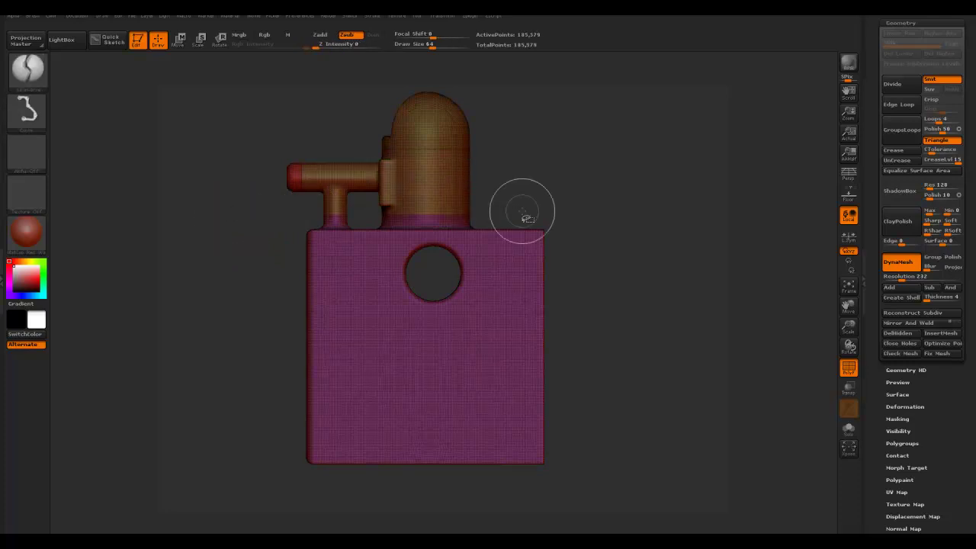
pyautogui.keyDown('ctrl'); pyautogui.keyDown('shift'); pyautogui.moveTo(243, 273); pyautogui.dragTo(388, 272); pyautogui.keyUp('shift'); pyautogui.keyUp('ctrl')
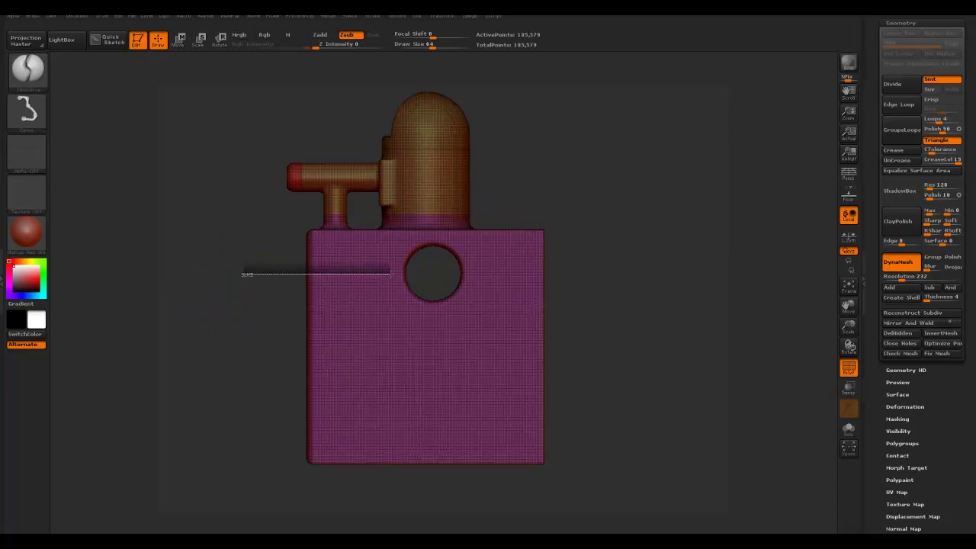
pyautogui.moveTo(389, 272)
pyautogui.keyDown('ctrl'); pyautogui.keyDown('shift'); pyautogui.mouseDown()
pyautogui.moveTo(428, 256)
pyautogui.moveTo(456, 257)
pyautogui.moveTo(480, 275)
pyautogui.moveTo(575, 280)
pyautogui.moveTo(560, 307)
pyautogui.mouseUp(); pyautogui.keyUp('shift'); pyautogui.keyUp('ctrl')
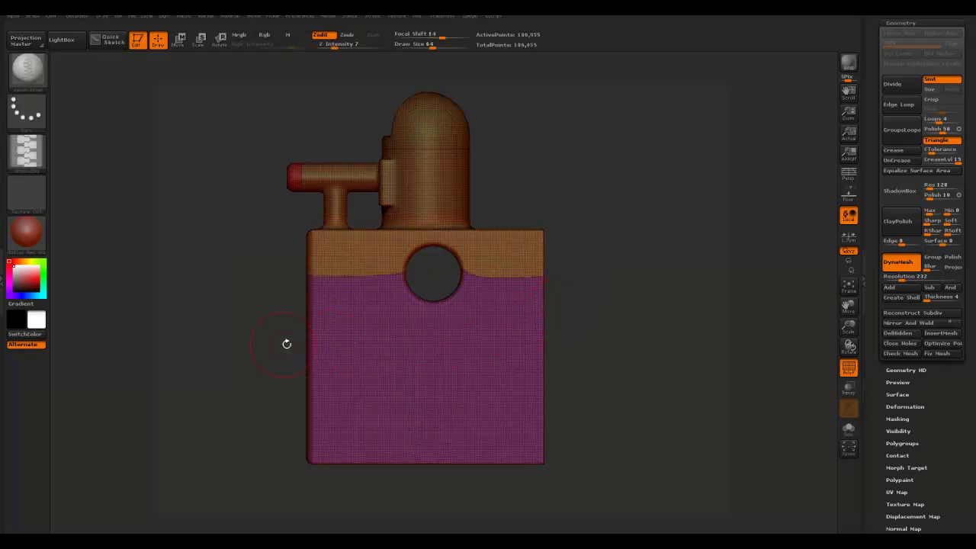
# Face the side with the rectangular recess and slice a horizontal polygroup band along the block's base with SliceCurve.
pyautogui.moveTo(254, 338); pyautogui.dragTo(589, 324)
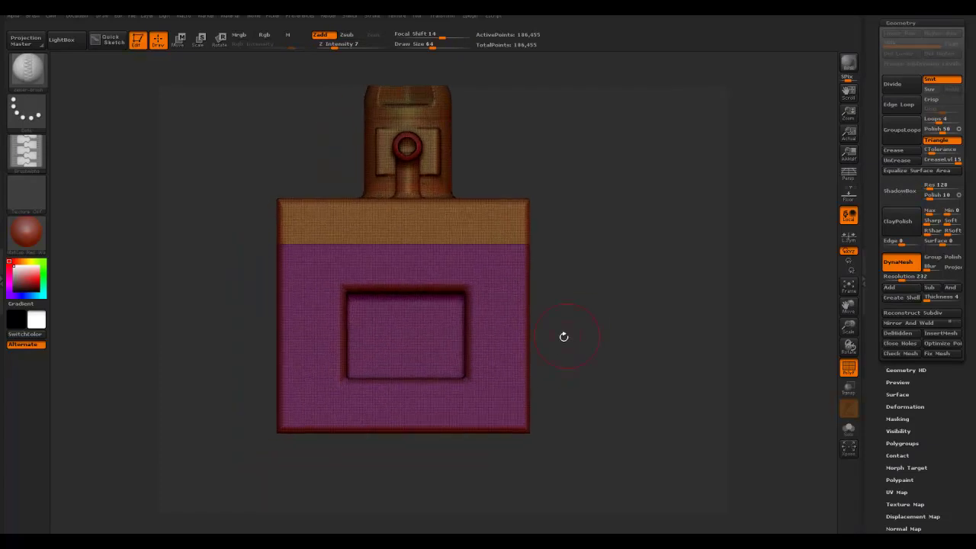
pyautogui.keyDown('ctrl'); pyautogui.keyDown('shift'); pyautogui.moveTo(235, 399); pyautogui.dragTo(544, 397); pyautogui.keyUp('shift'); pyautogui.keyUp('ctrl')
pyautogui.moveTo(631, 363); pyautogui.dragTo(606, 364)
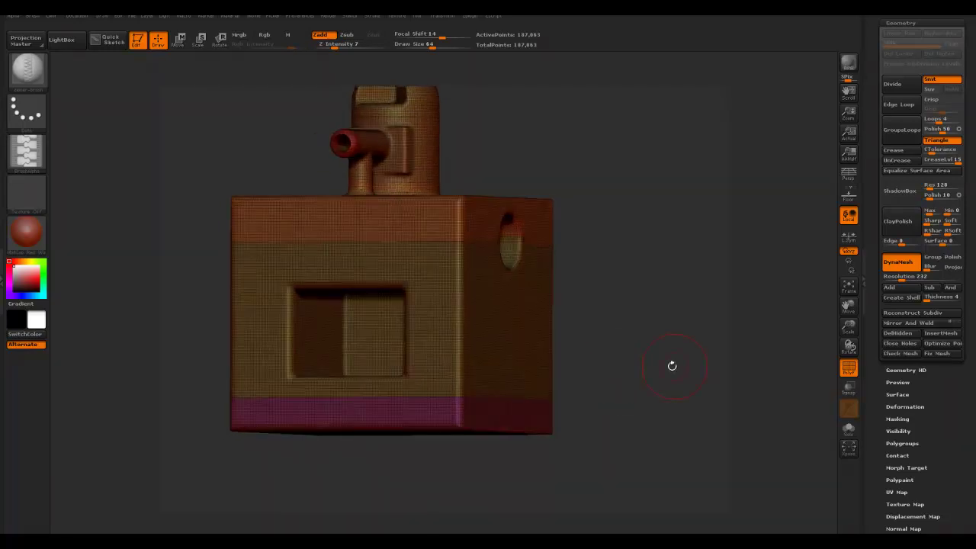
# Hide the polyframe and clone the sliced model as a separate tool.
pyautogui.click(848, 367)
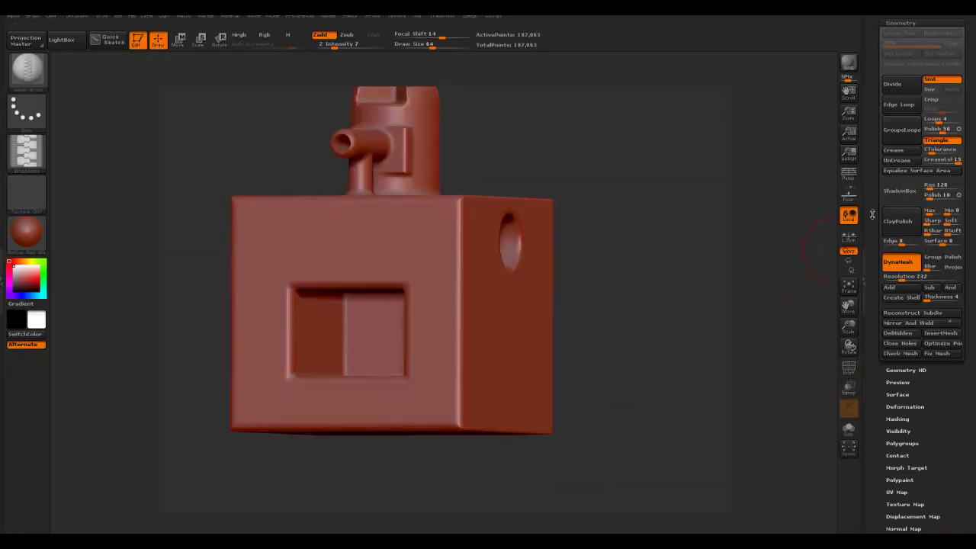
pyautogui.scroll(3, 873, 214)
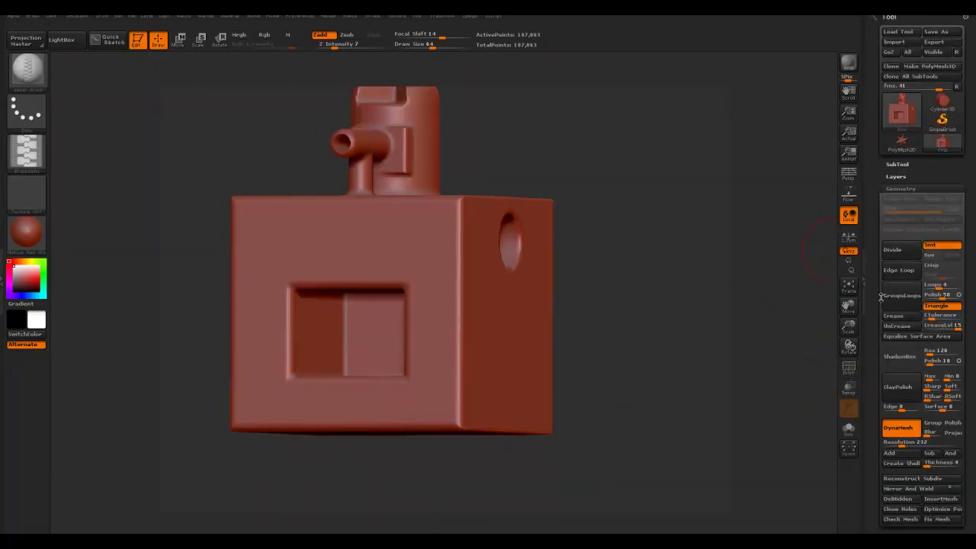
pyautogui.click(891, 66)
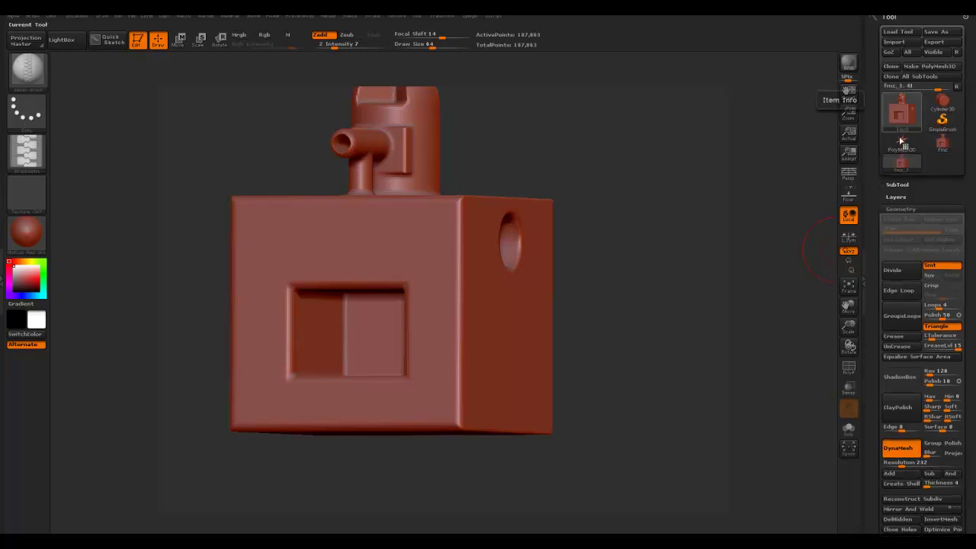
# Split the cloned model into separate subtools by polygroup with Groups Split, accepting that it cannot be undone.
pyautogui.click(901, 209)
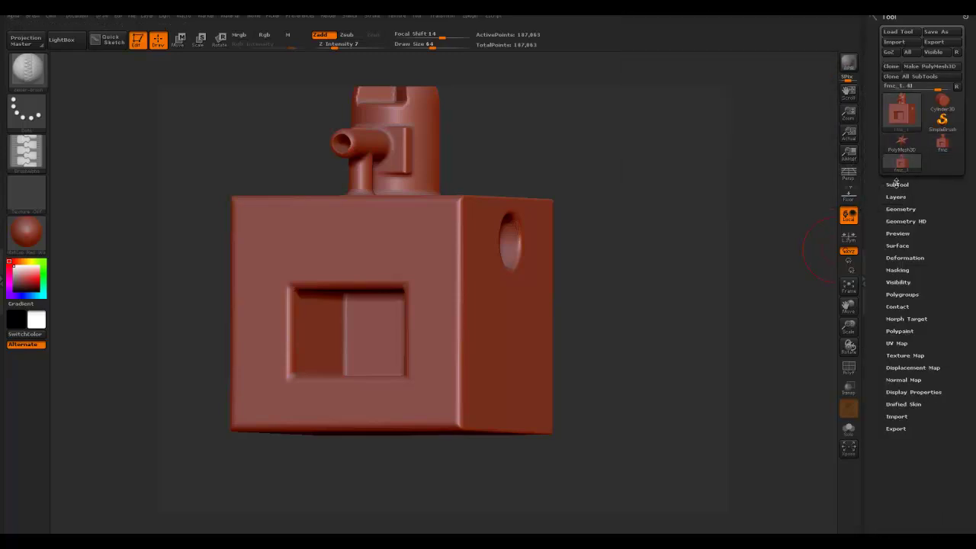
pyautogui.click(897, 183)
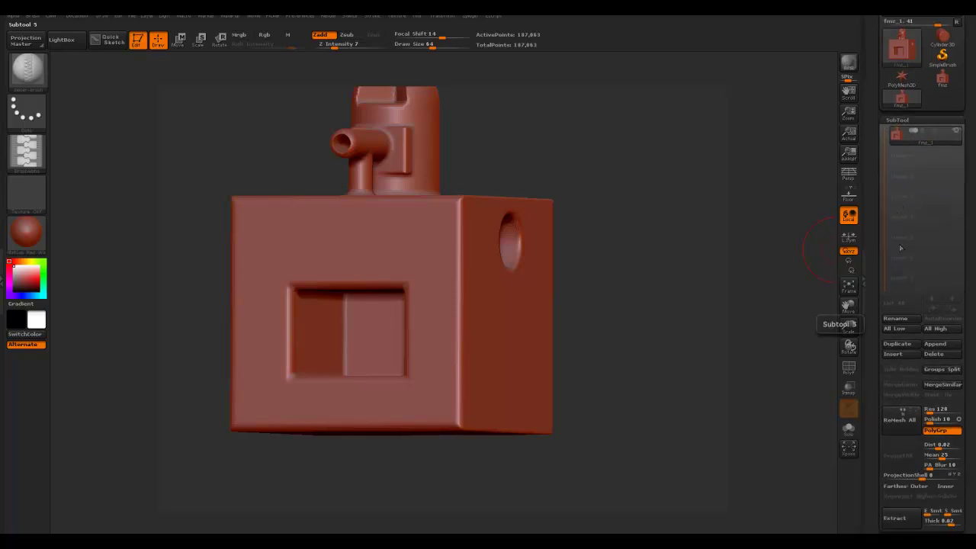
pyautogui.click(940, 368)
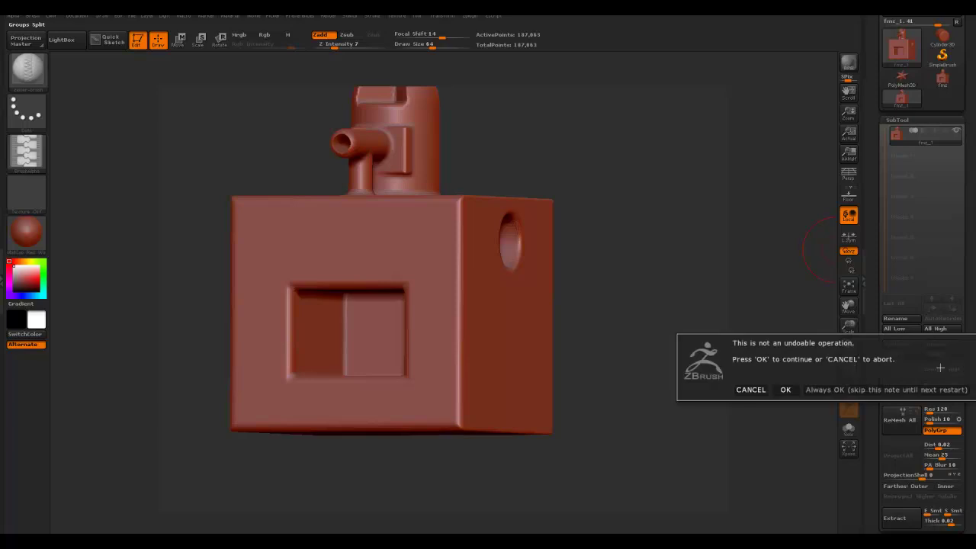
pyautogui.click(881, 387)
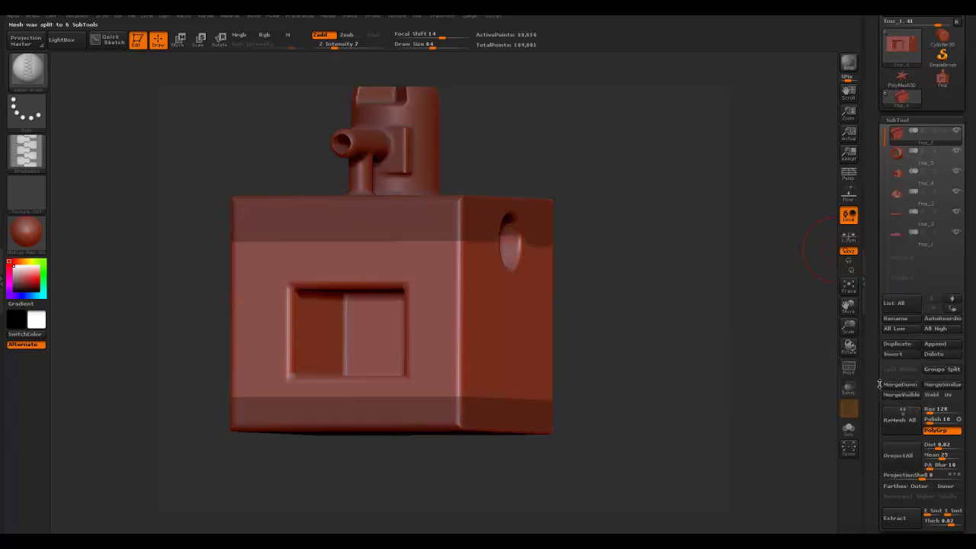
# Spread the split subtools apart with Xpose and isolate the block's middle piece to inspect its cut edges.
pyautogui.click(848, 450)
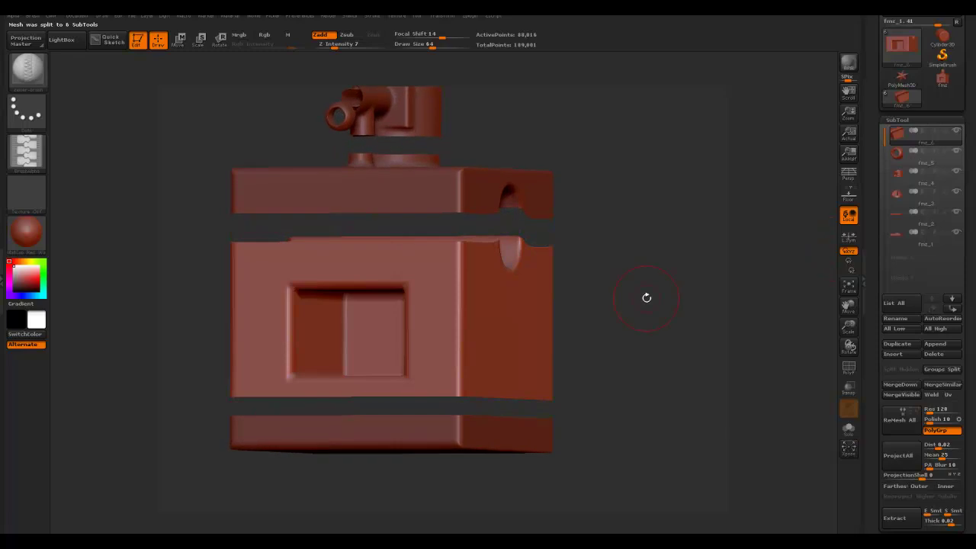
pyautogui.keyDown('alt'); pyautogui.moveTo(642, 302); pyautogui.dragTo(621, 321, button='right'); pyautogui.keyUp('alt')
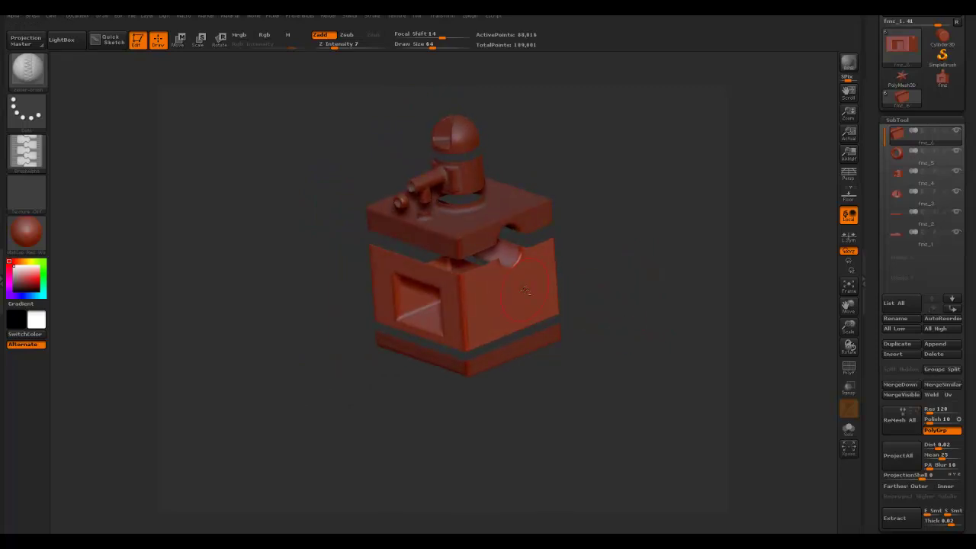
pyautogui.click(956, 134)
pyautogui.moveTo(568, 320)
pyautogui.mouseDown()
pyautogui.moveTo(602, 356)
pyautogui.moveTo(579, 332)
pyautogui.mouseUp()
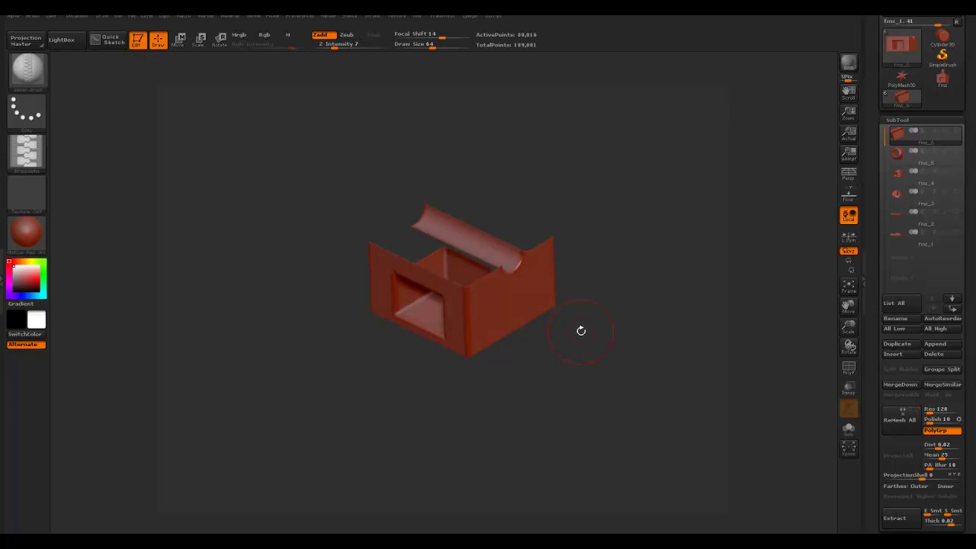
# Remesh the isolated middle block piece with DynaMesh to close its open cut faces.
pyautogui.press('b')
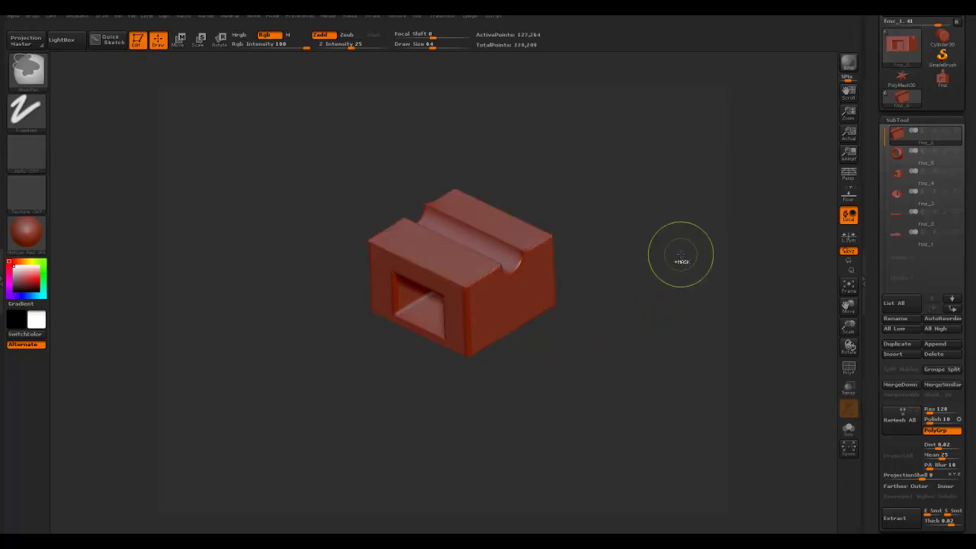
pyautogui.press('b')
pyautogui.moveTo(654, 300)
pyautogui.mouseDown()
pyautogui.moveTo(654, 237)
pyautogui.moveTo(658, 293)
pyautogui.mouseUp()
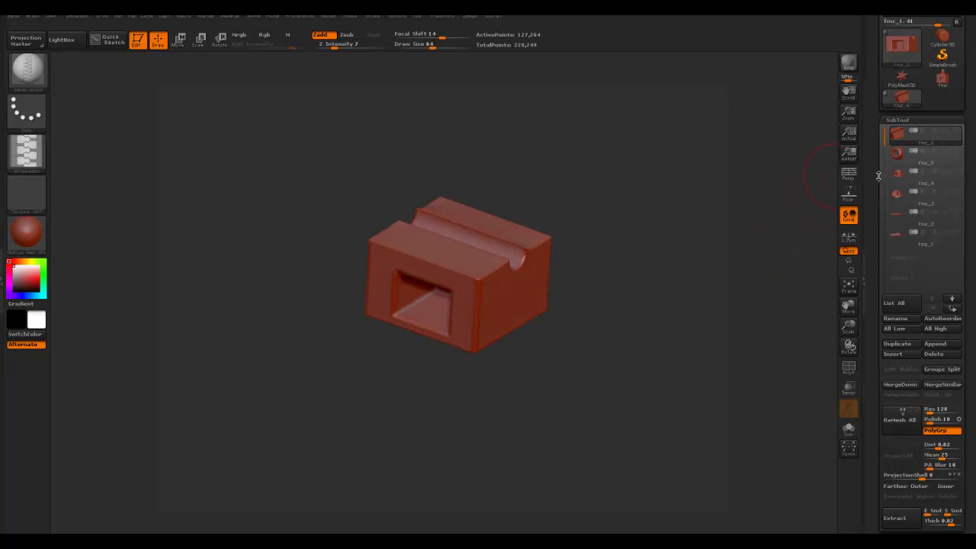
# Switch back to the original unsplit model and run the FillHole macro to split it into closed subtools.
pyautogui.scroll(3, 922, 153)
pyautogui.click(945, 144)
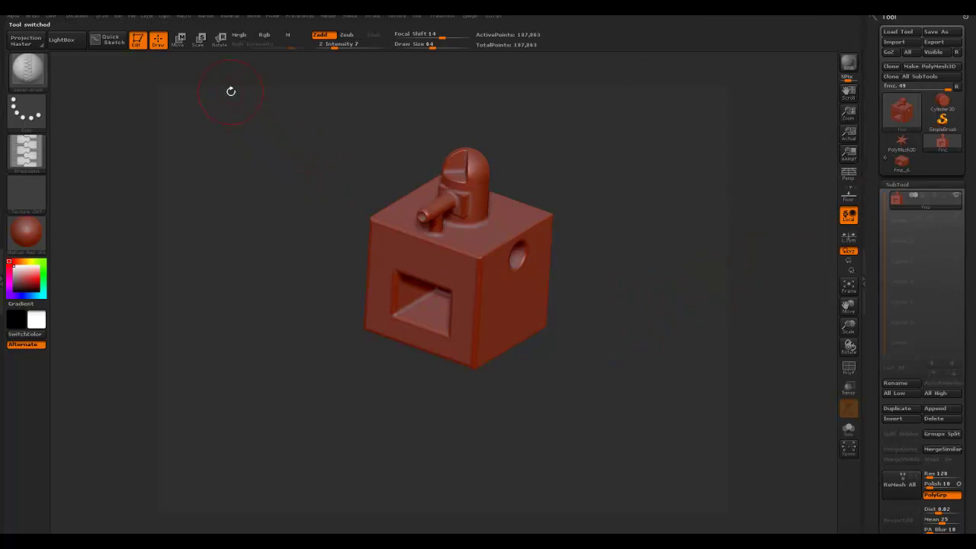
pyautogui.click(184, 18)
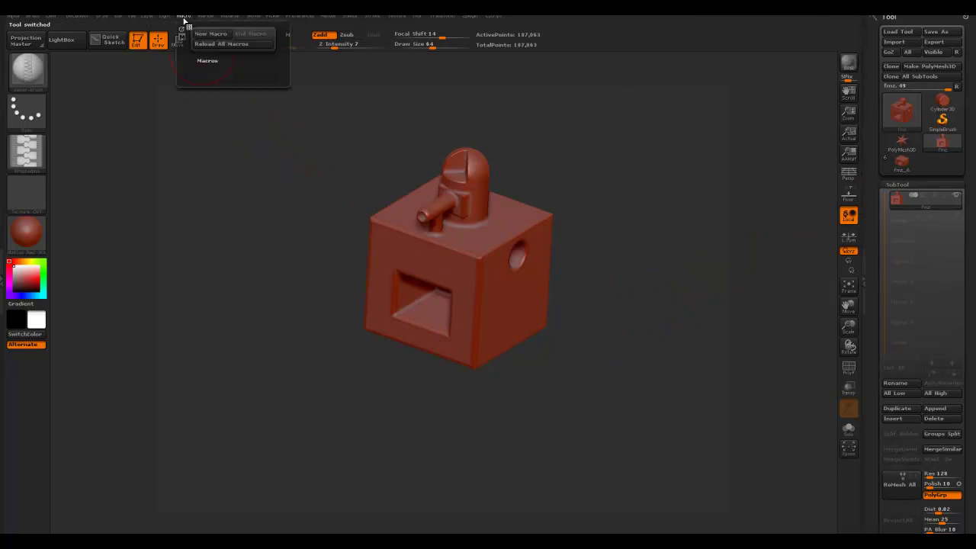
pyautogui.click(207, 61)
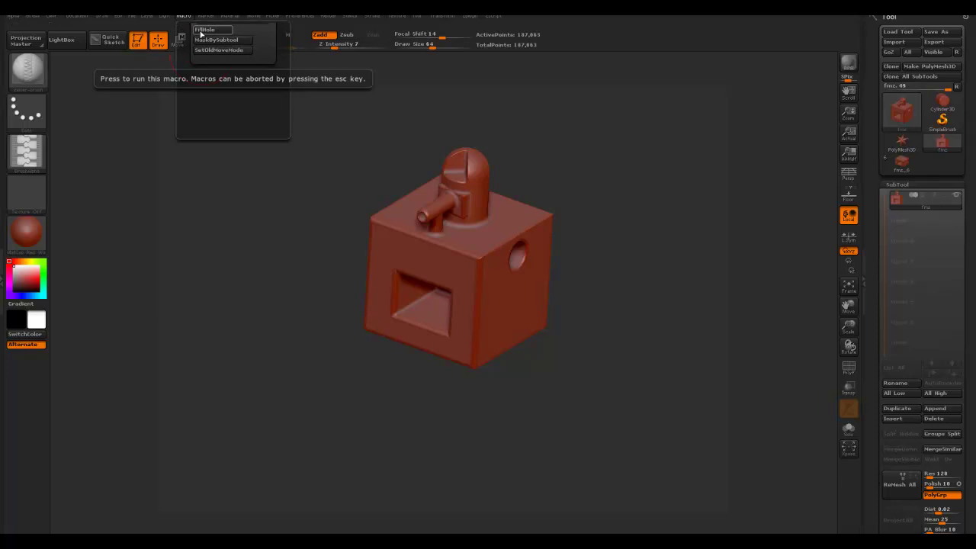
pyautogui.click(204, 30)
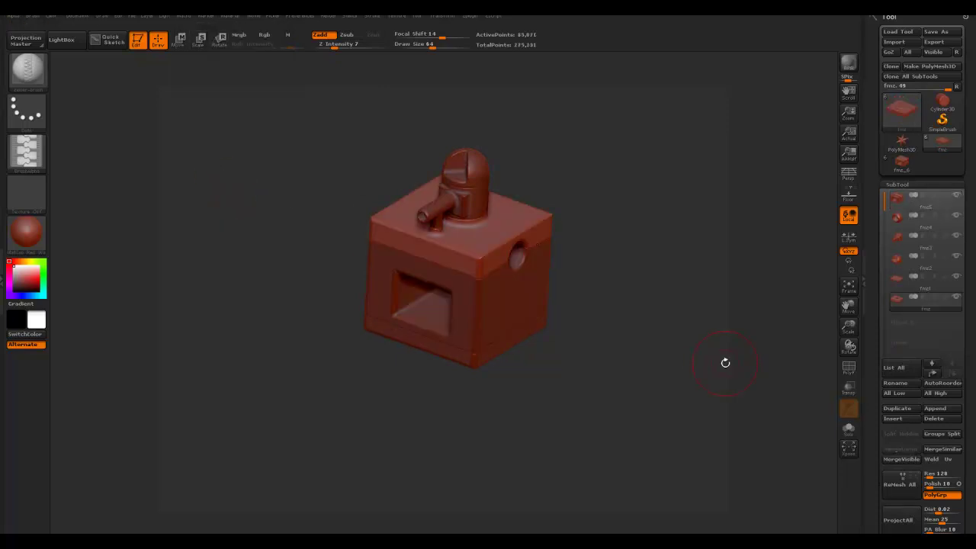
# Spread the filled subtools apart with Xpose and examine the middle block piece on its own, restoring full visibility.
pyautogui.click(853, 448)
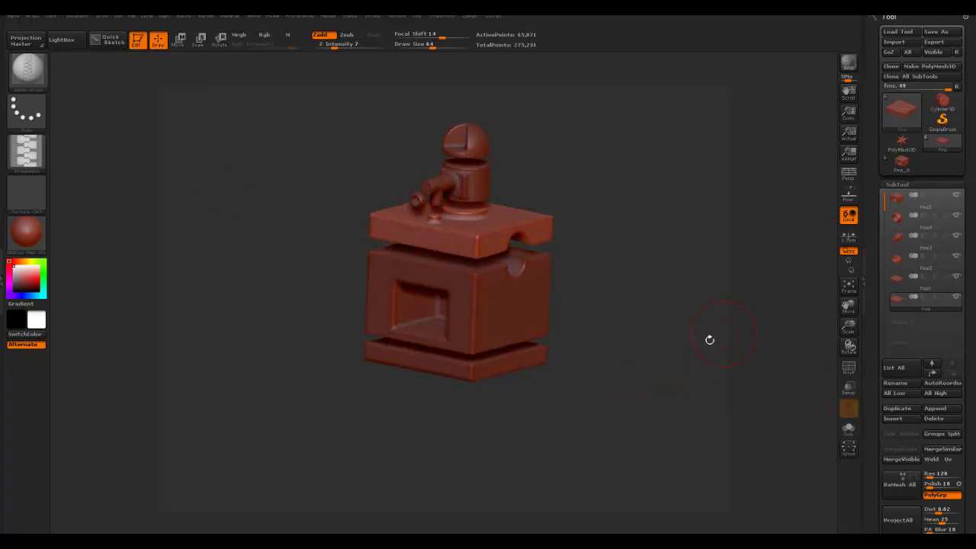
pyautogui.click(957, 196)
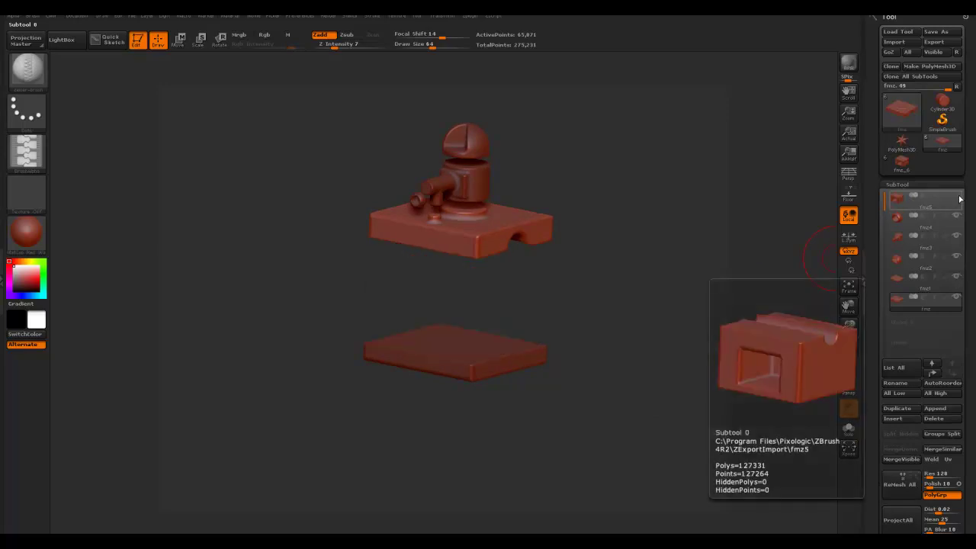
pyautogui.moveTo(590, 315); pyautogui.dragTo(541, 301)
pyautogui.moveTo(958, 202)
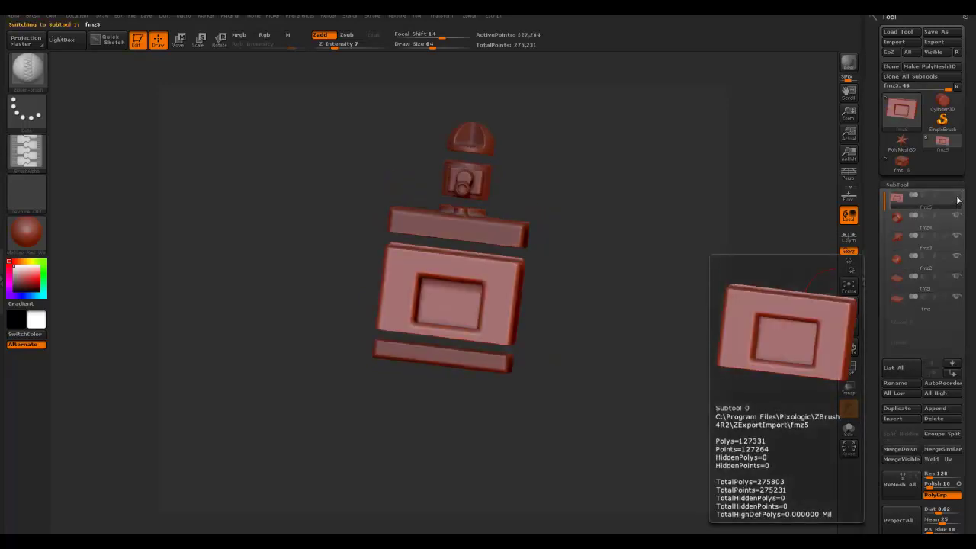
pyautogui.moveTo(638, 244); pyautogui.dragTo(609, 272)
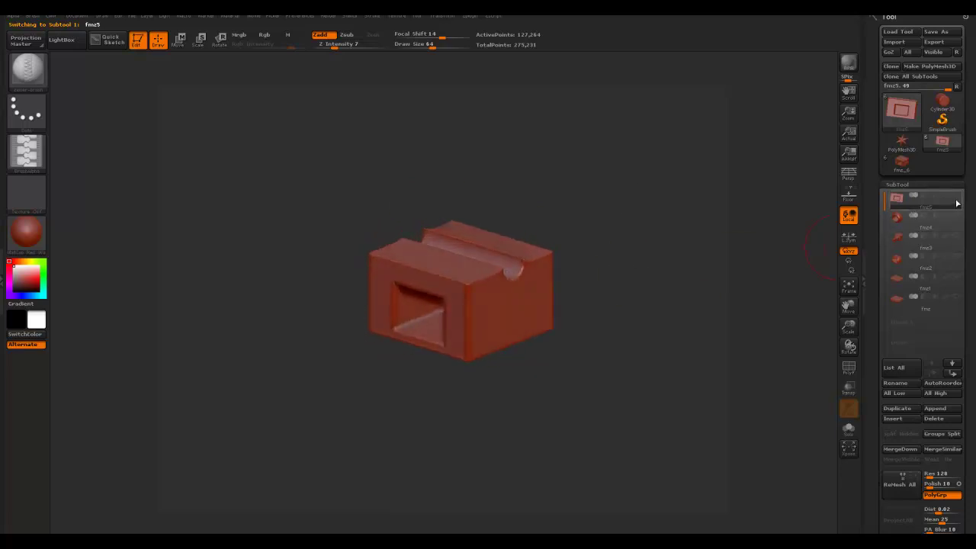
pyautogui.moveTo(957, 203)
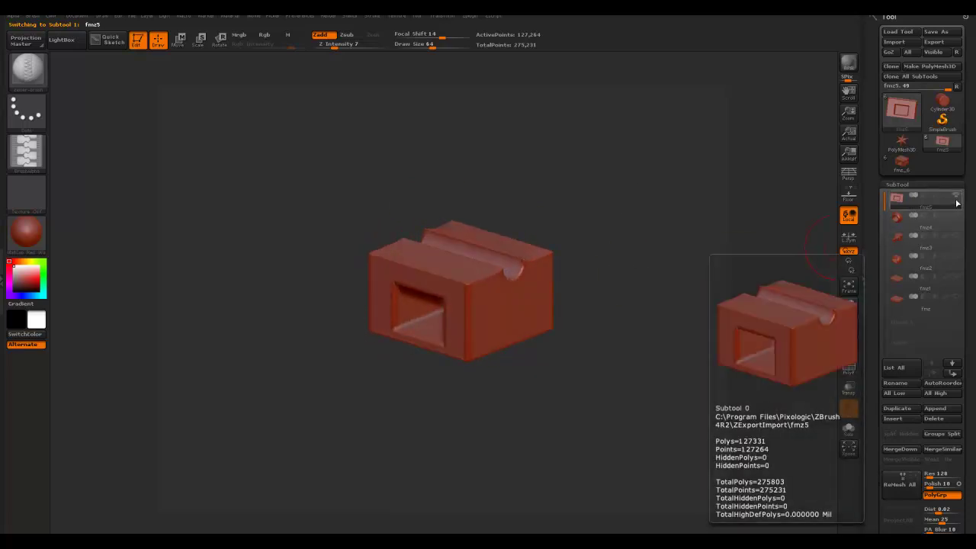
pyautogui.click(956, 199)
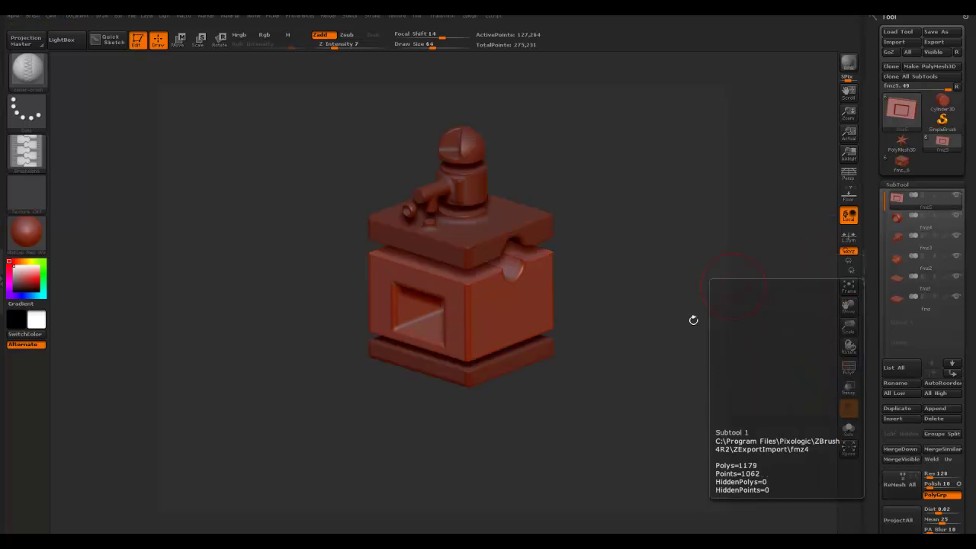
# Collapse and spread the parts with Xpose while viewing them from different sides, leaving the model assembled.
pyautogui.click(848, 448)
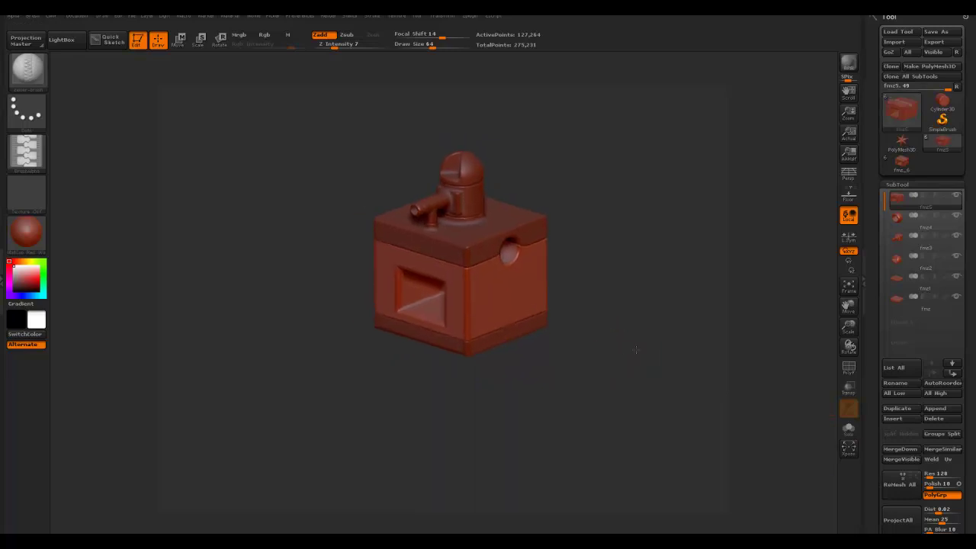
pyautogui.click(847, 449)
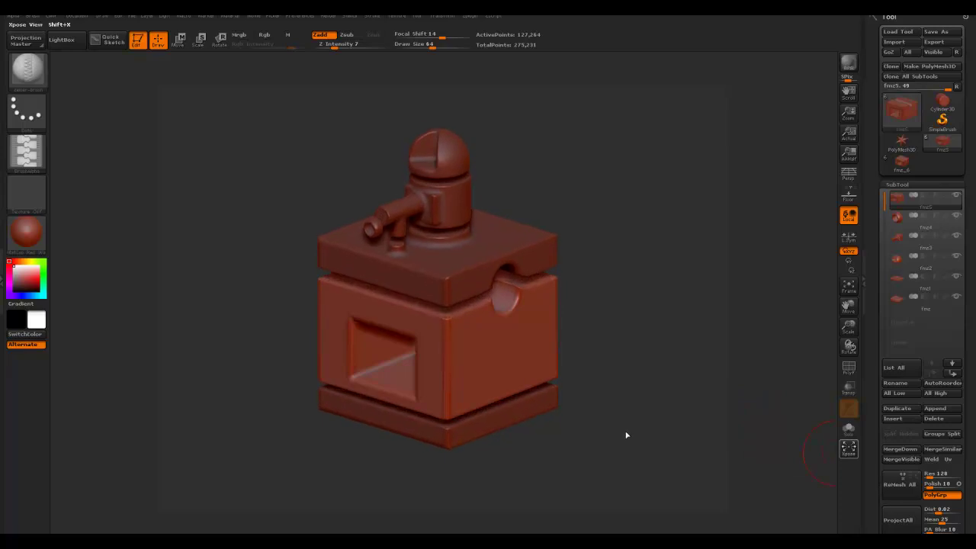
pyautogui.moveTo(615, 437); pyautogui.dragTo(662, 421)
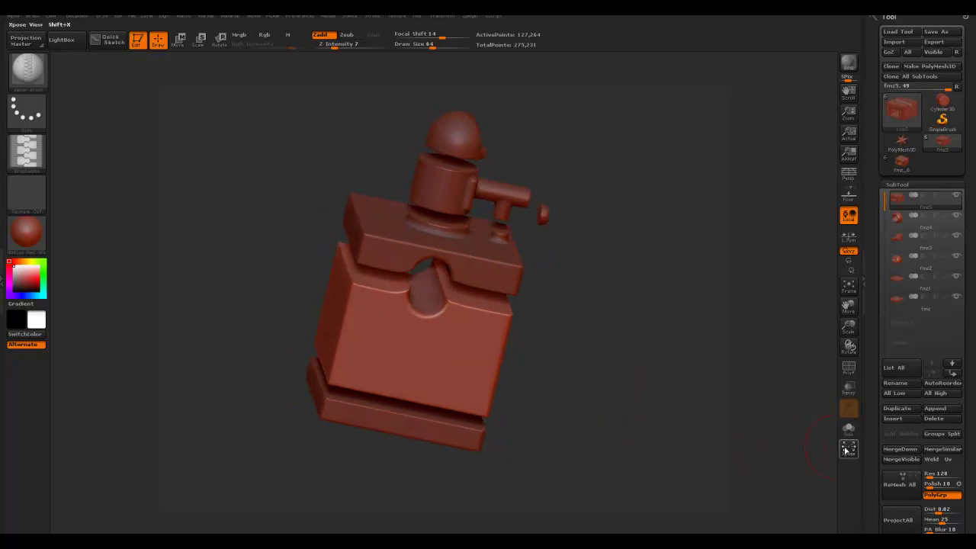
pyautogui.click(849, 449)
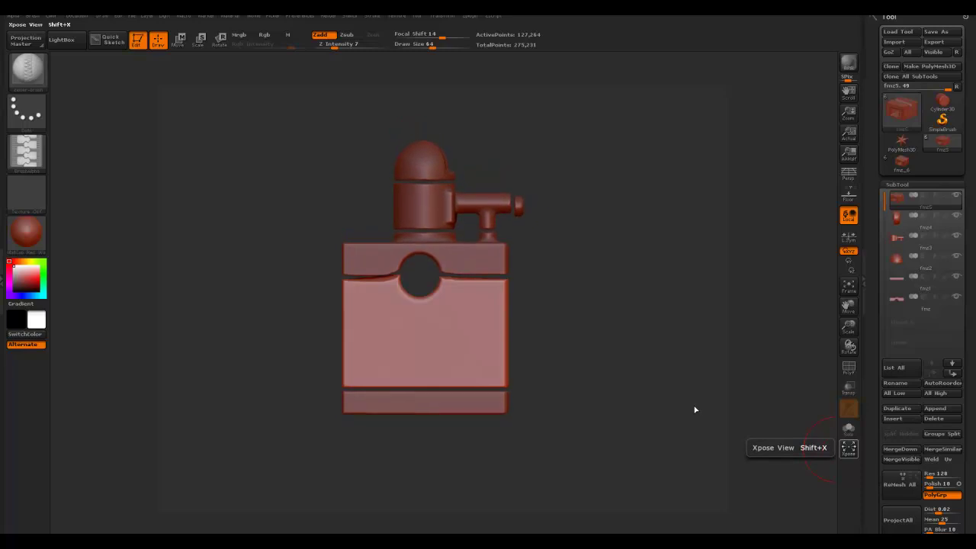
pyautogui.moveTo(694, 410)
pyautogui.mouseDown()
pyautogui.moveTo(655, 406)
pyautogui.moveTo(679, 408)
pyautogui.mouseUp()
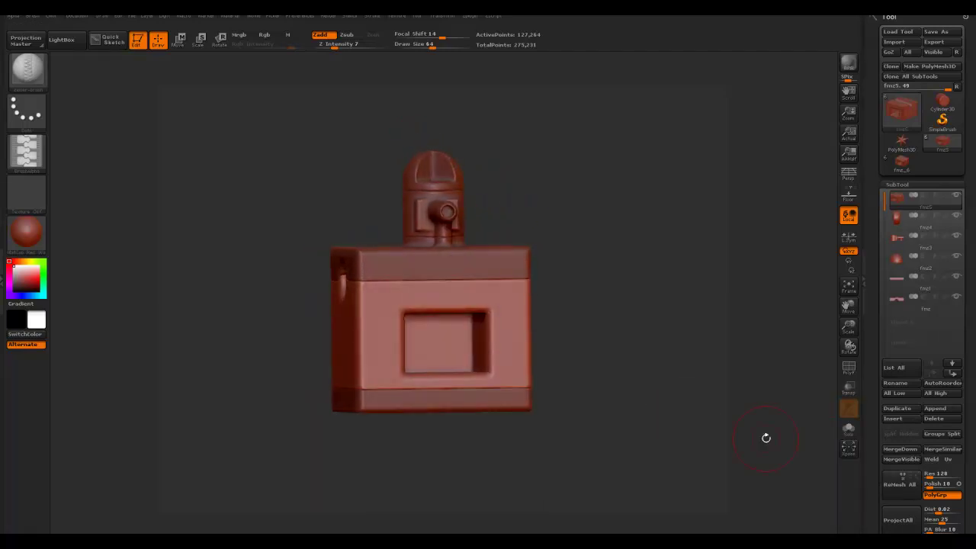